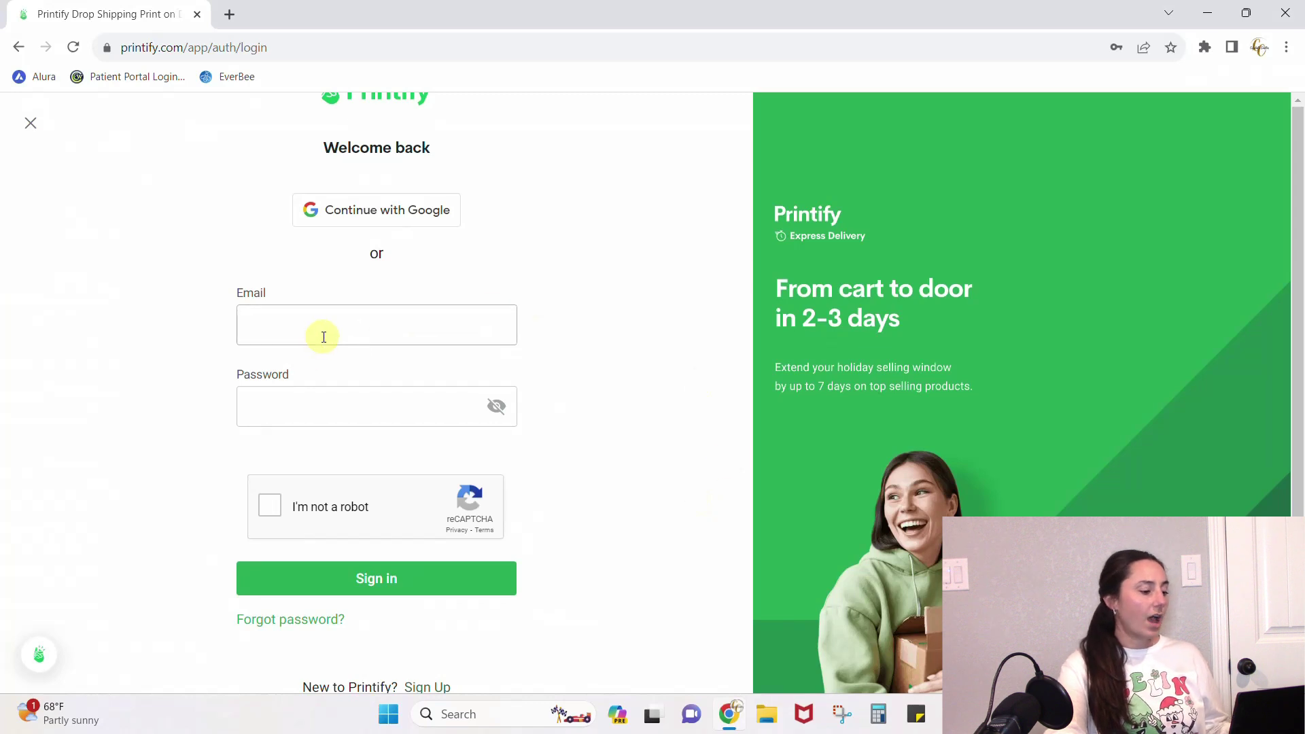
Scroll down the Printify login page to the Sign Up link.
scroll(437, 646, "down", 1)
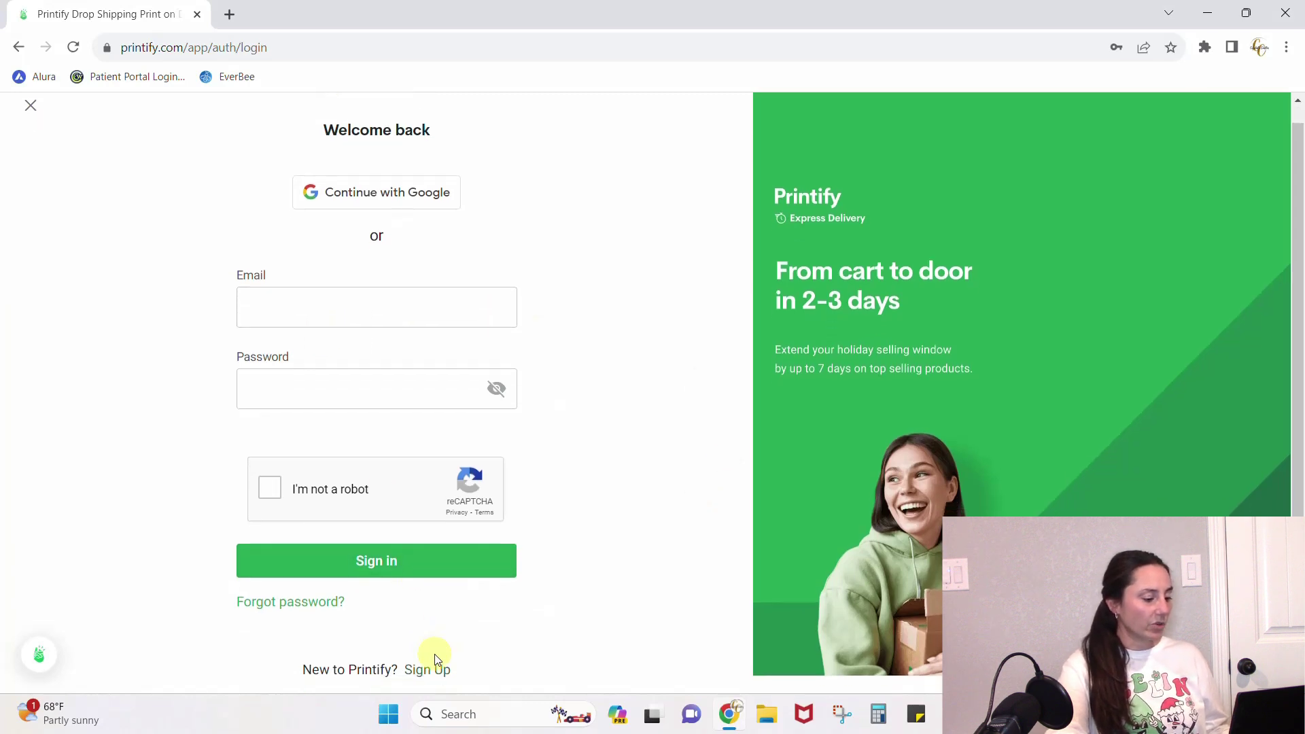
Open the new-account form and start entering the account e-mail address.
left_click(427, 671)
left_click(399, 316)
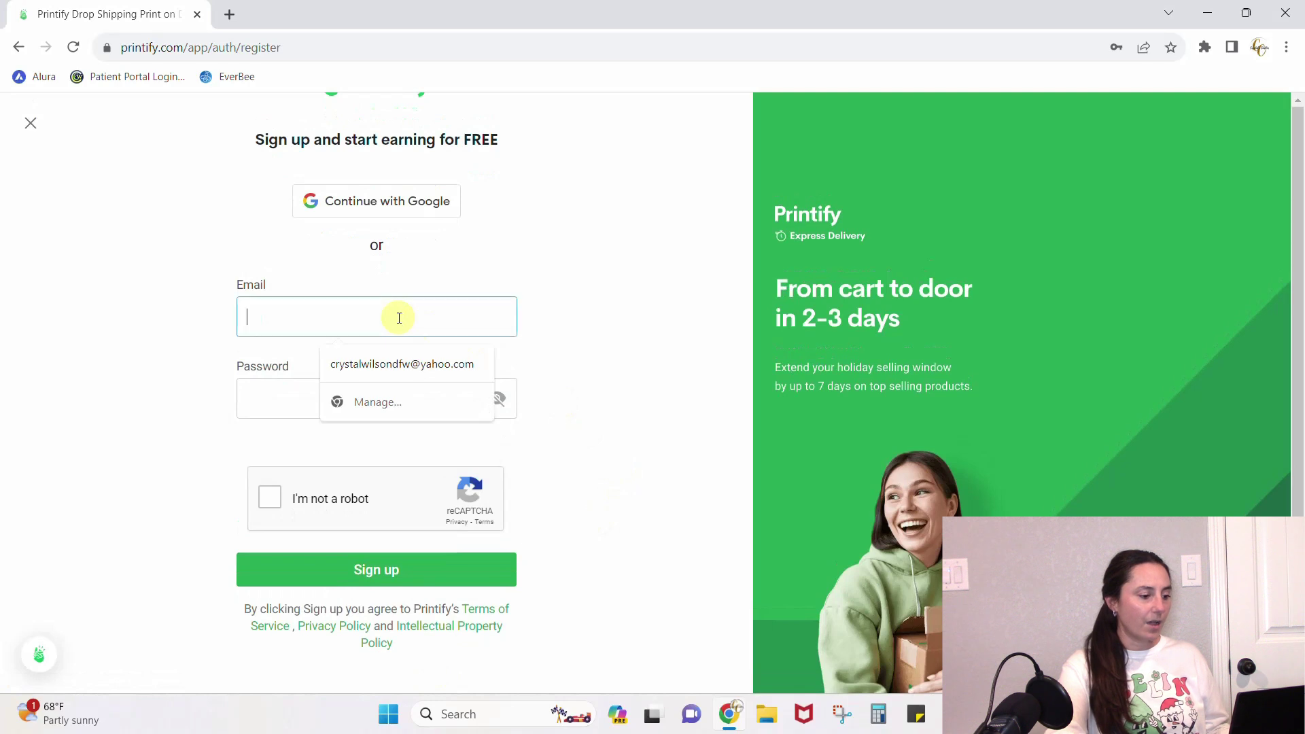
type("cry")
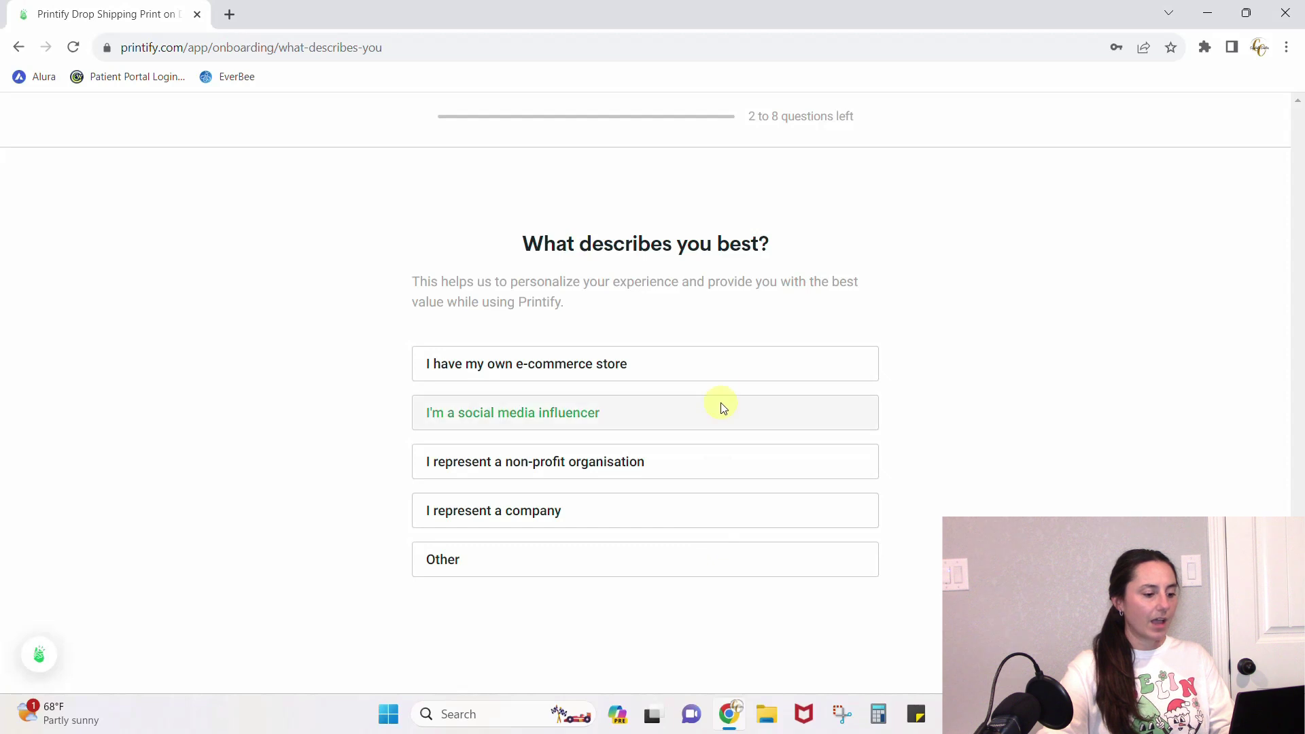
Answer onboarding with 'social media influencer', 'Grow my current business' and 'Product selection'.
left_click(690, 368)
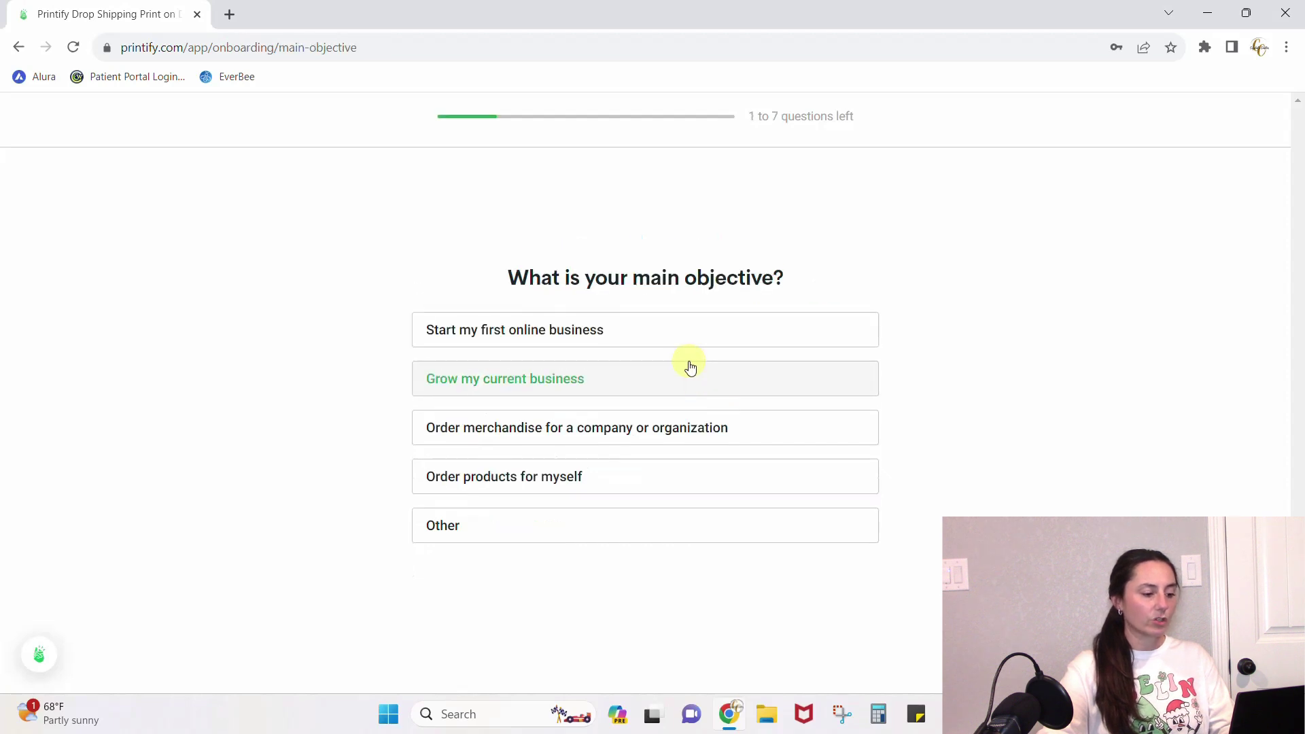
left_click(648, 394)
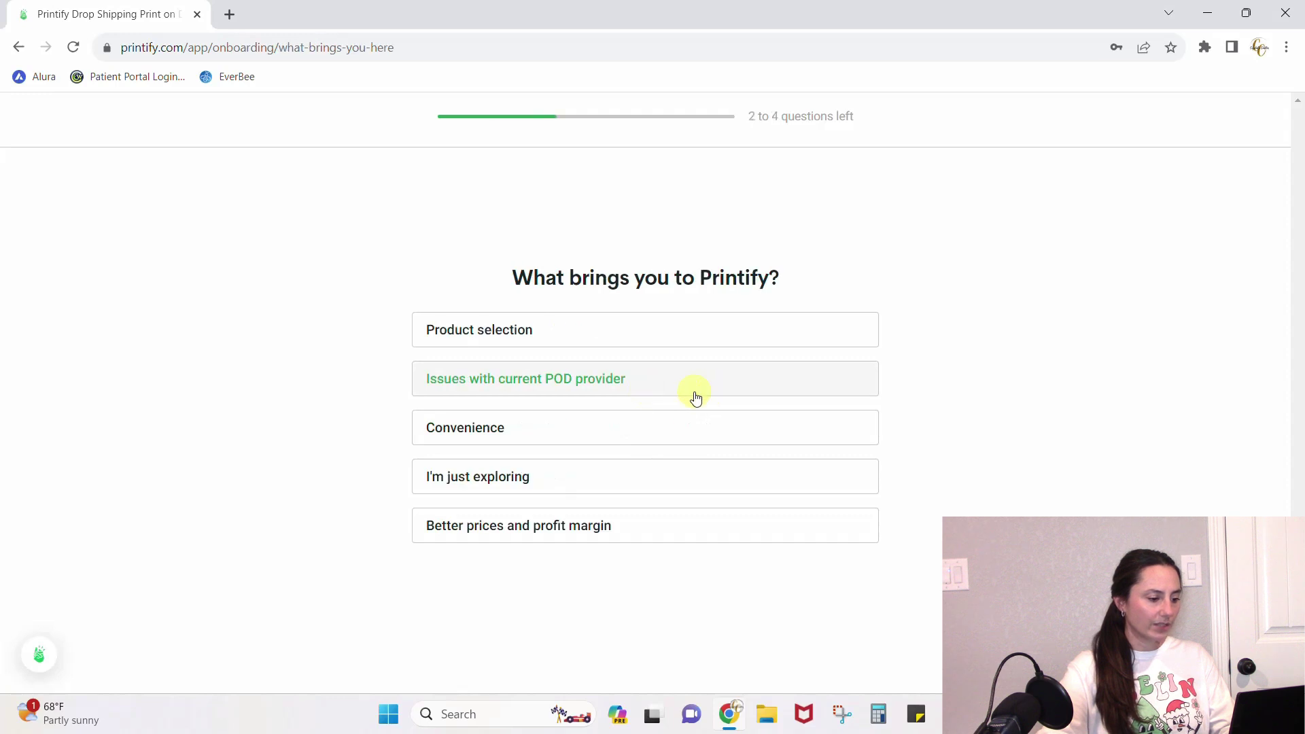
left_click(597, 331)
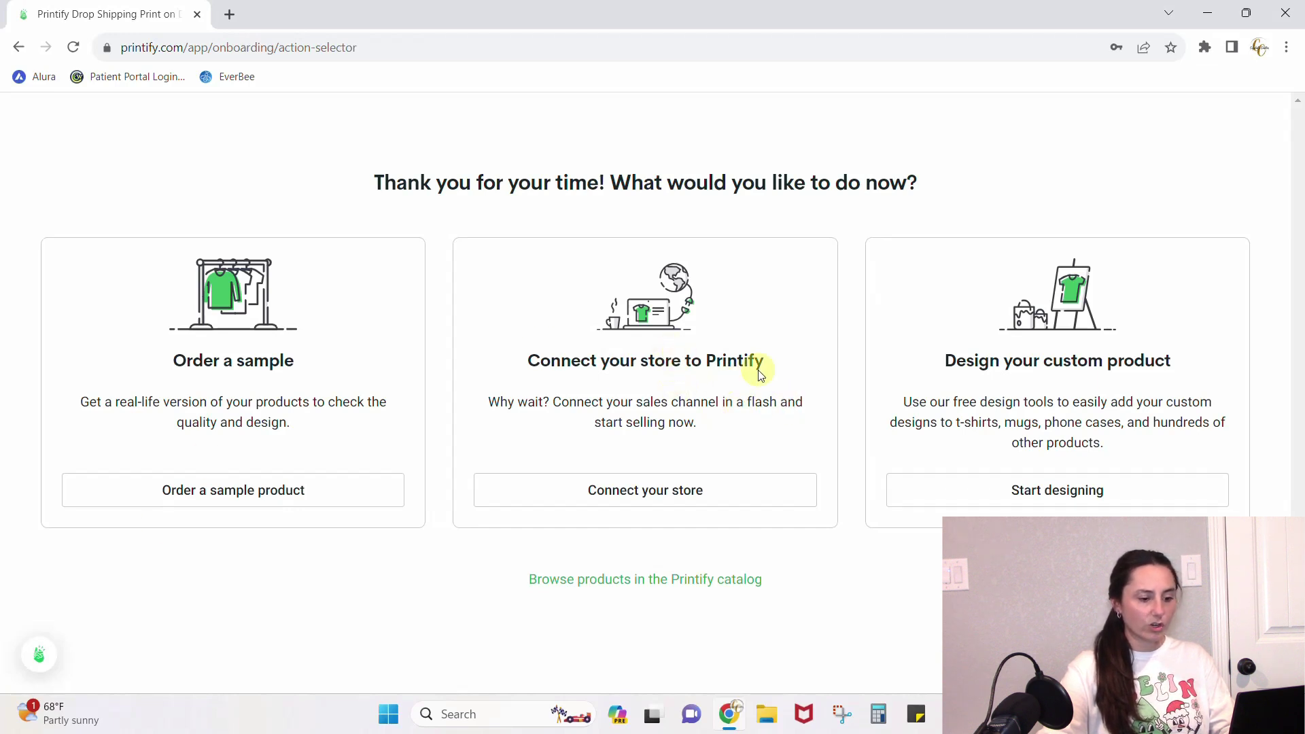
Choose to connect a store, then start connecting the unconnected 'My new store'.
left_click(664, 498)
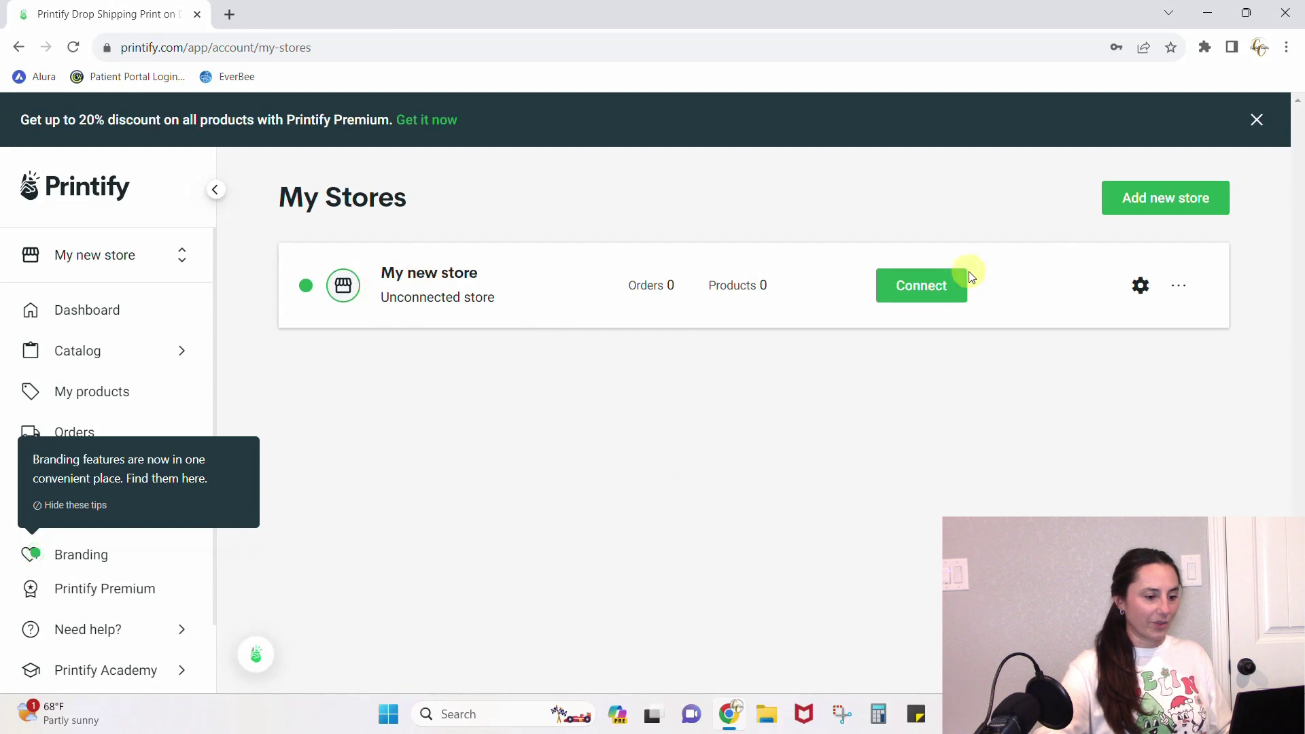
left_click(923, 290)
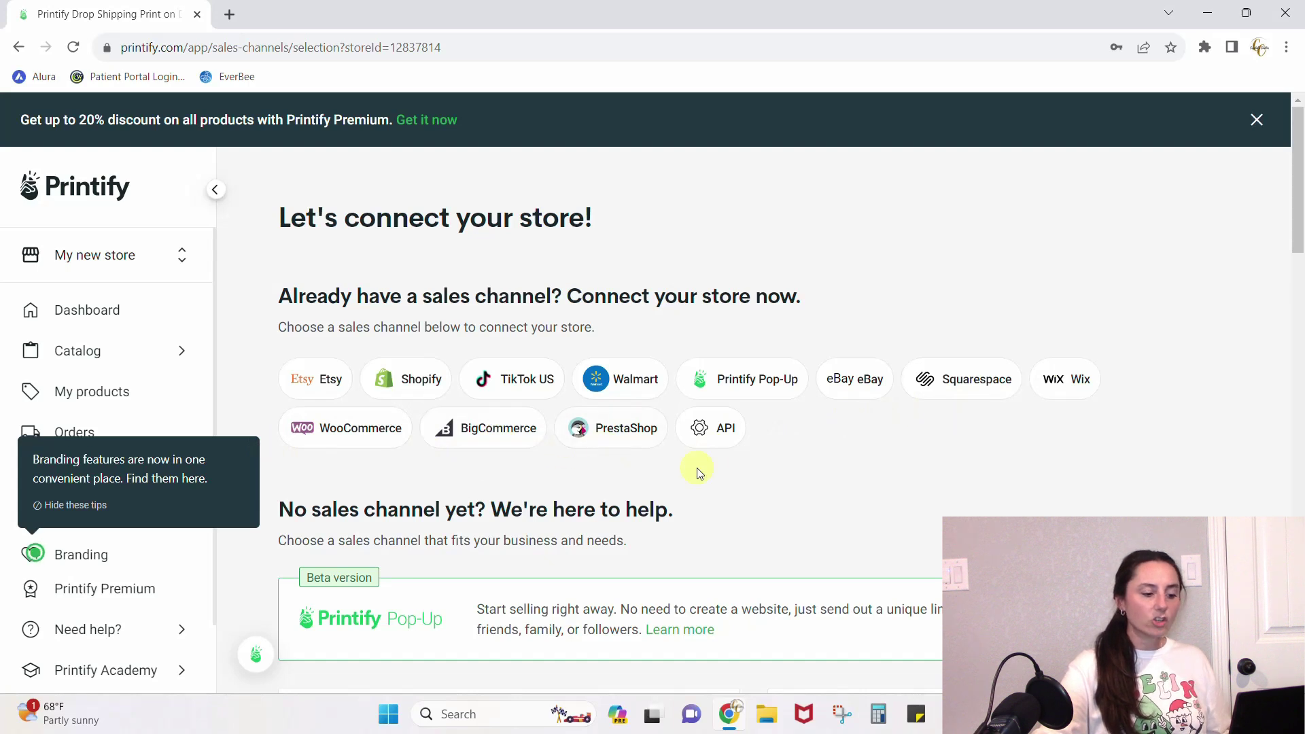
Link the store to Etsy and view its ship-from address settings.
left_click(319, 388)
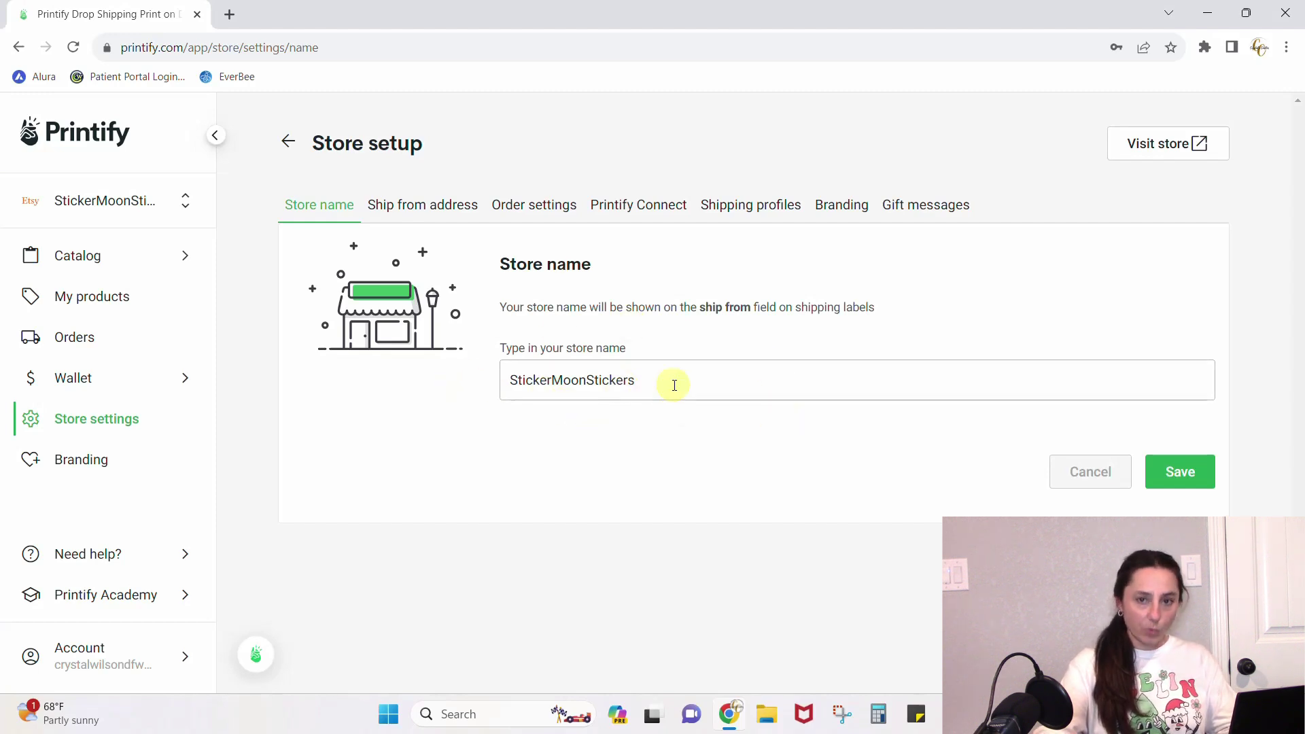
left_click(412, 209)
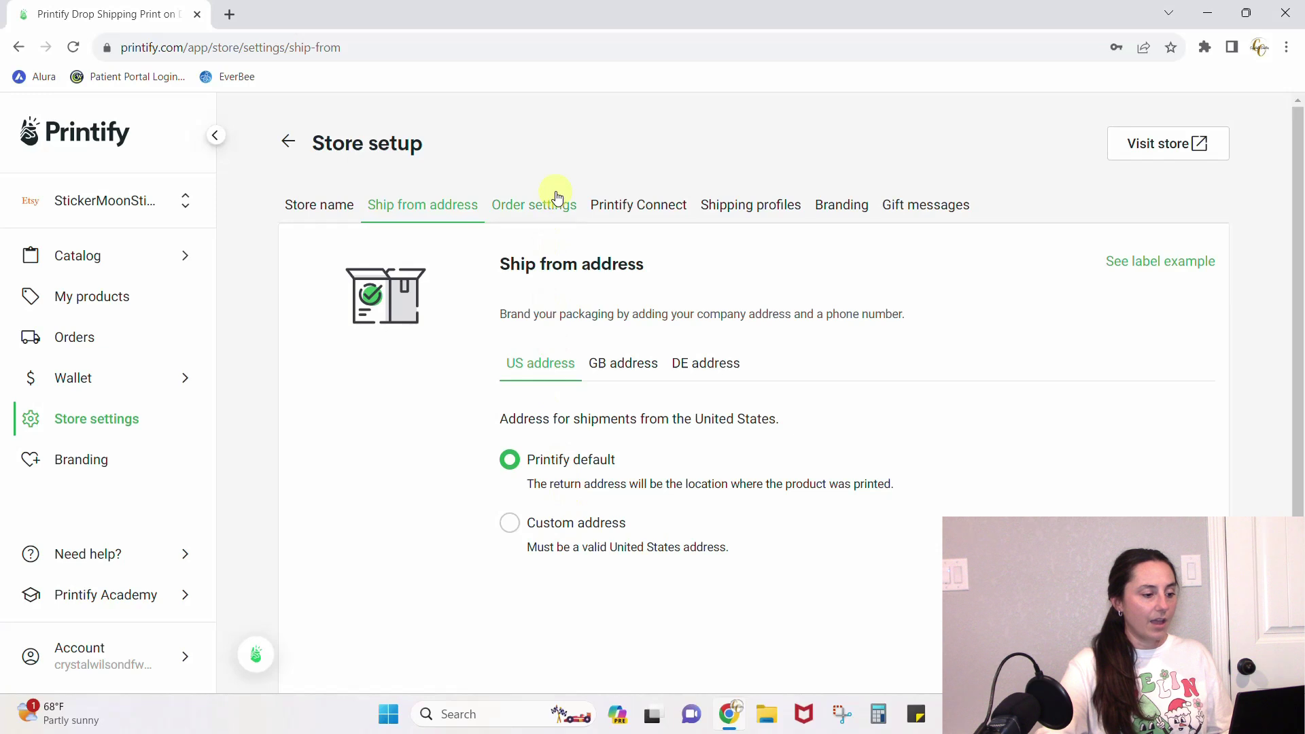
In Order settings, tick 'Enable order routing' then untick it, leaving routing disabled.
left_click(538, 208)
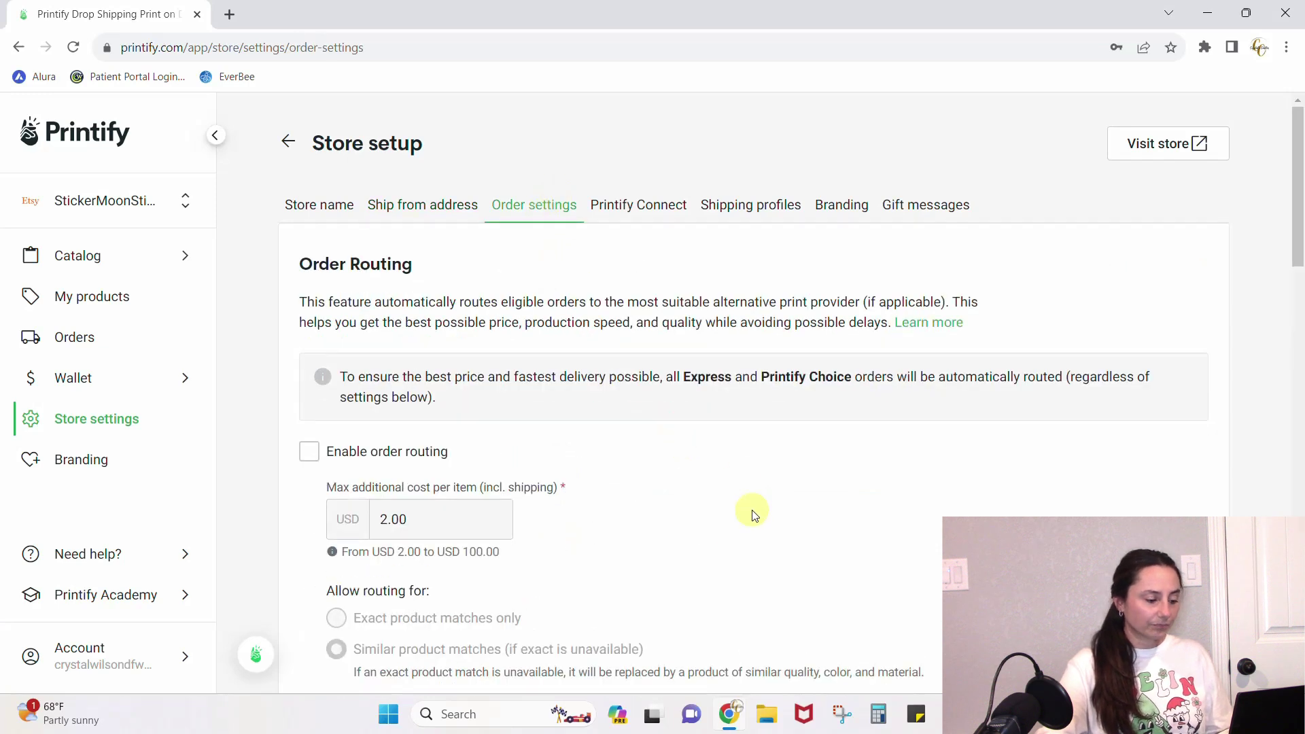
scroll(754, 515, "down", 1)
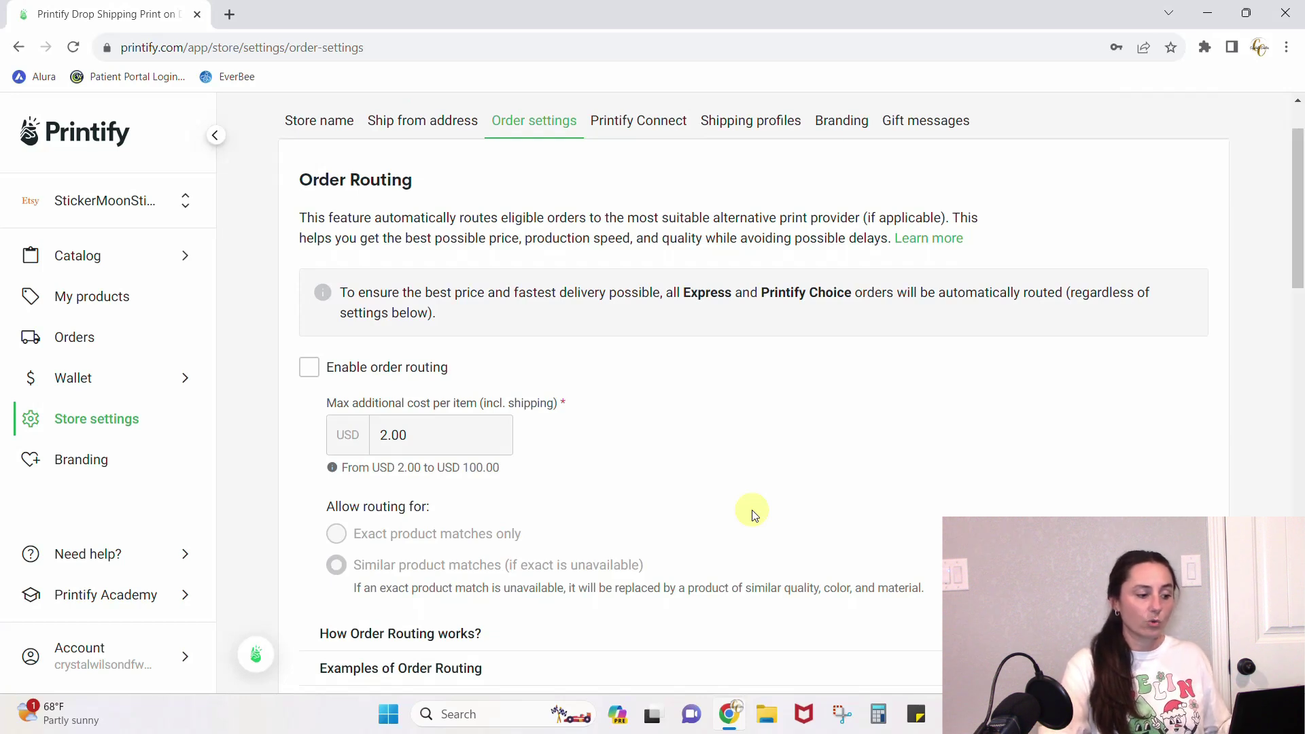
left_click(308, 378)
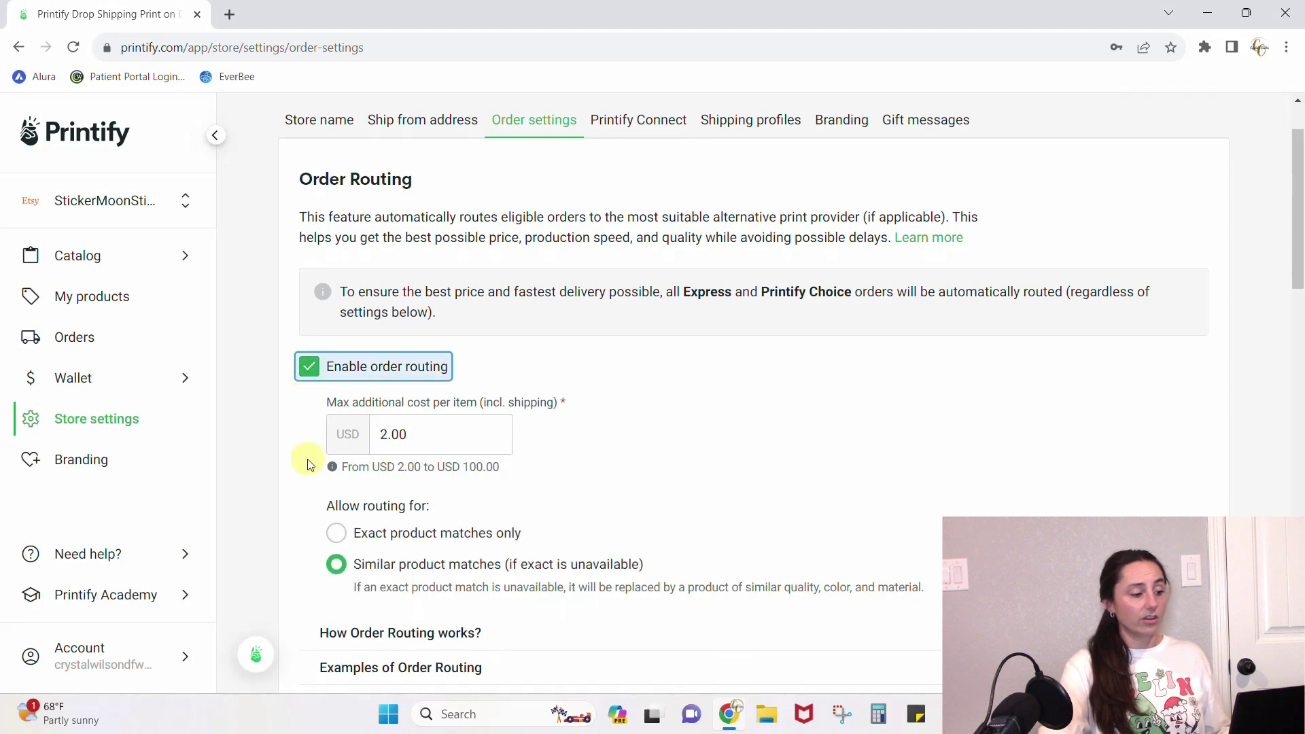
left_click(308, 379)
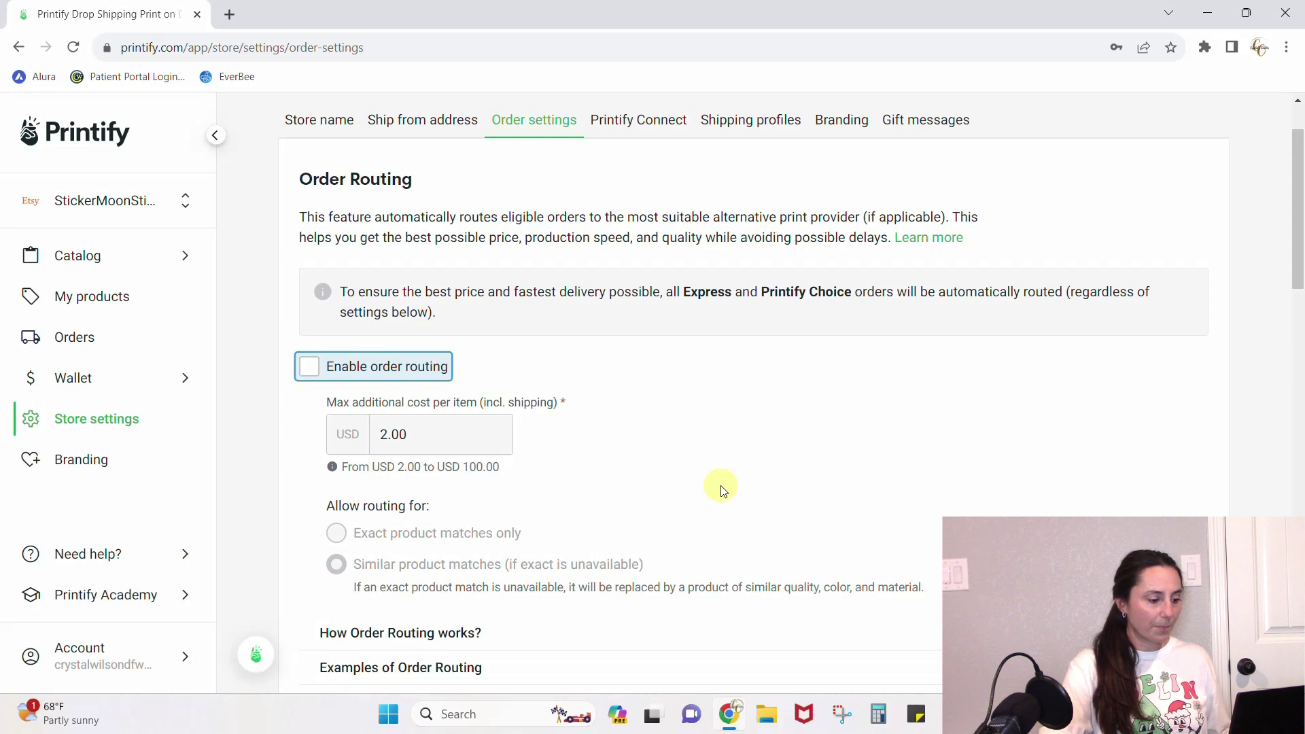
Set order approval to submit orders automatically 1 hour after receipt.
scroll(723, 491, "down", 7)
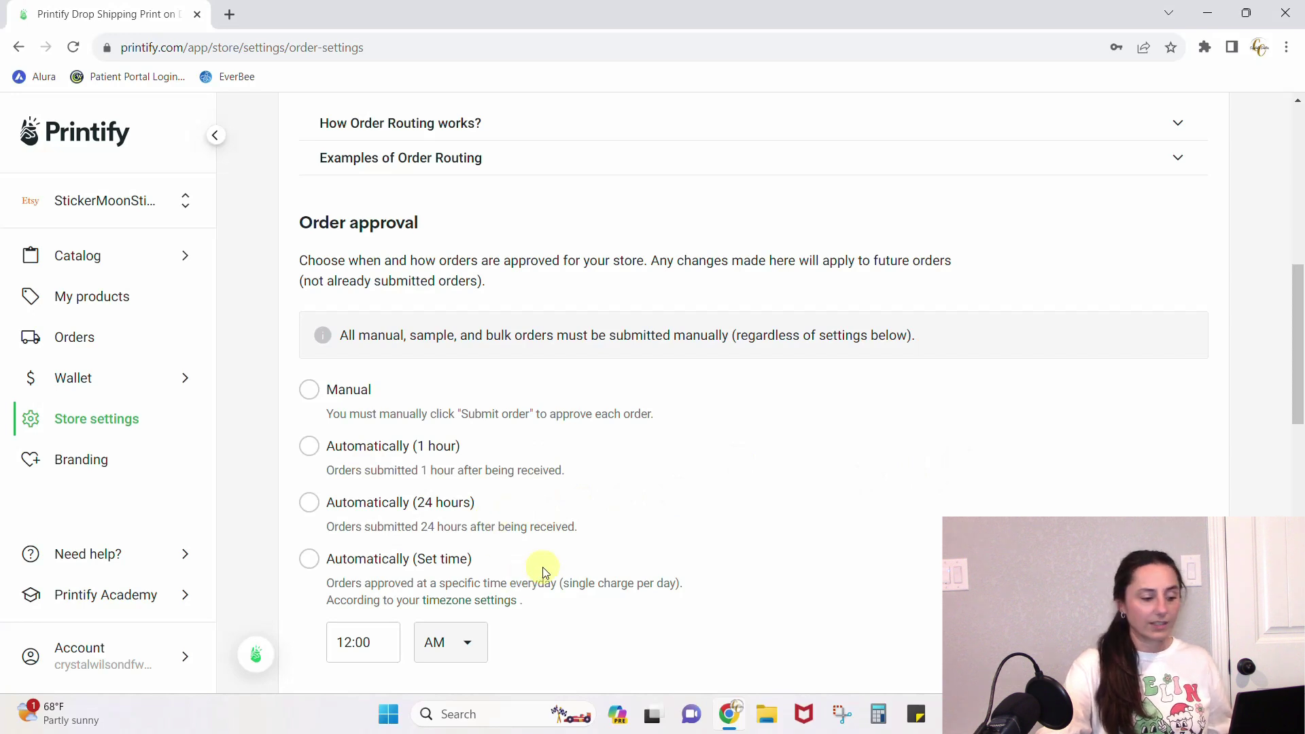
scroll(782, 554, "down", 2)
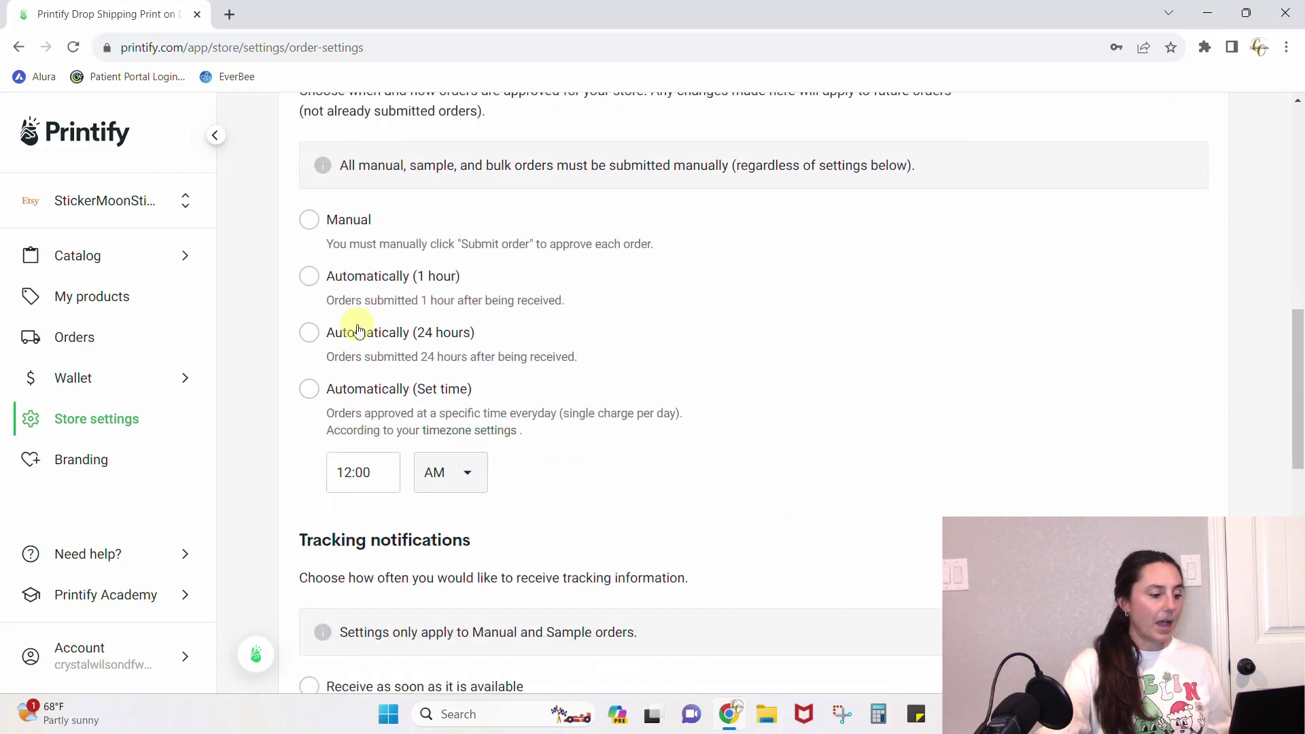
left_click(313, 278)
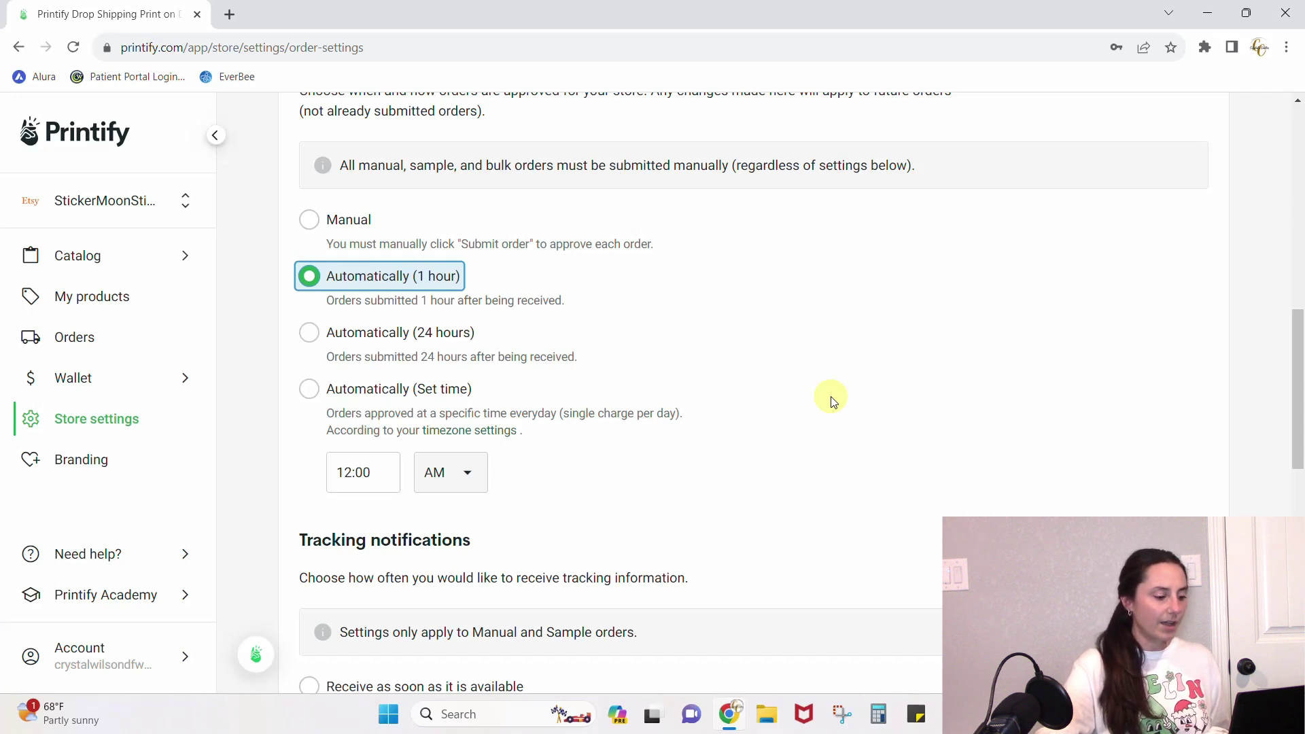
Set tracking notifications to 'Receive as soon as it is available'.
scroll(832, 400, "down", 5)
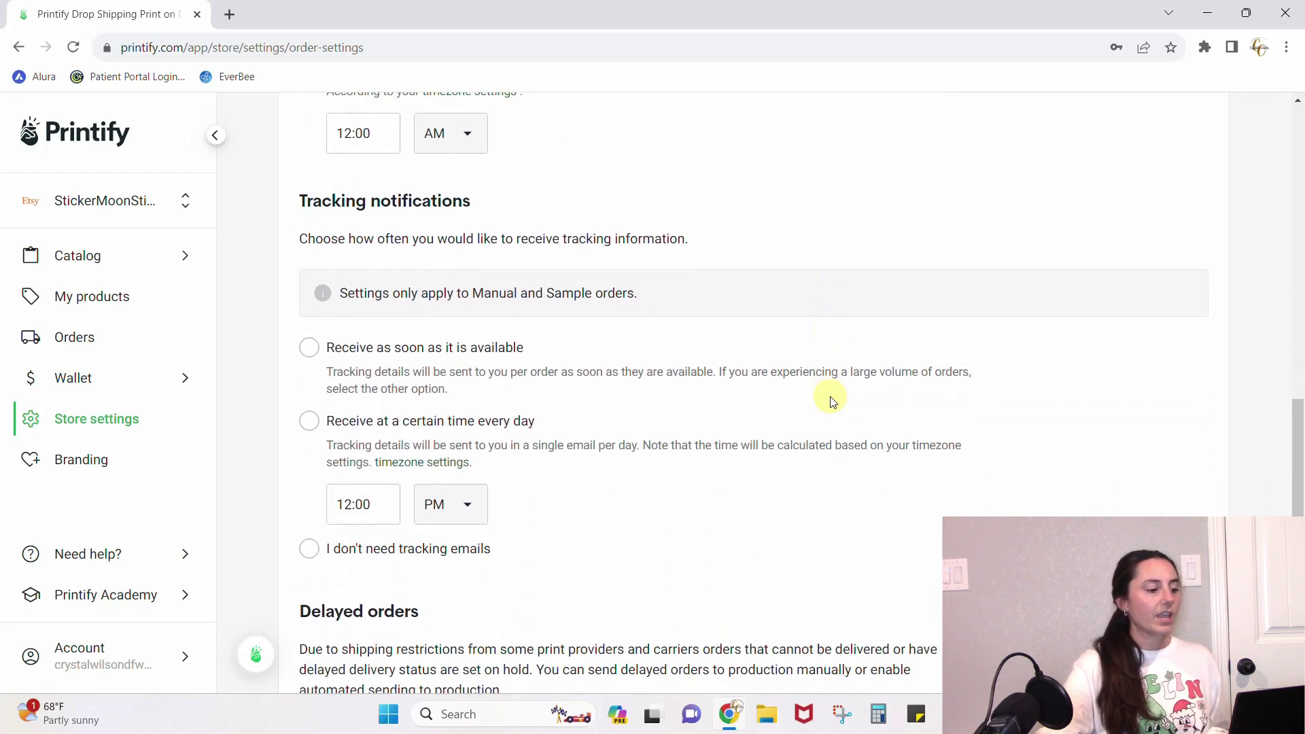
scroll(832, 400, "down", 1)
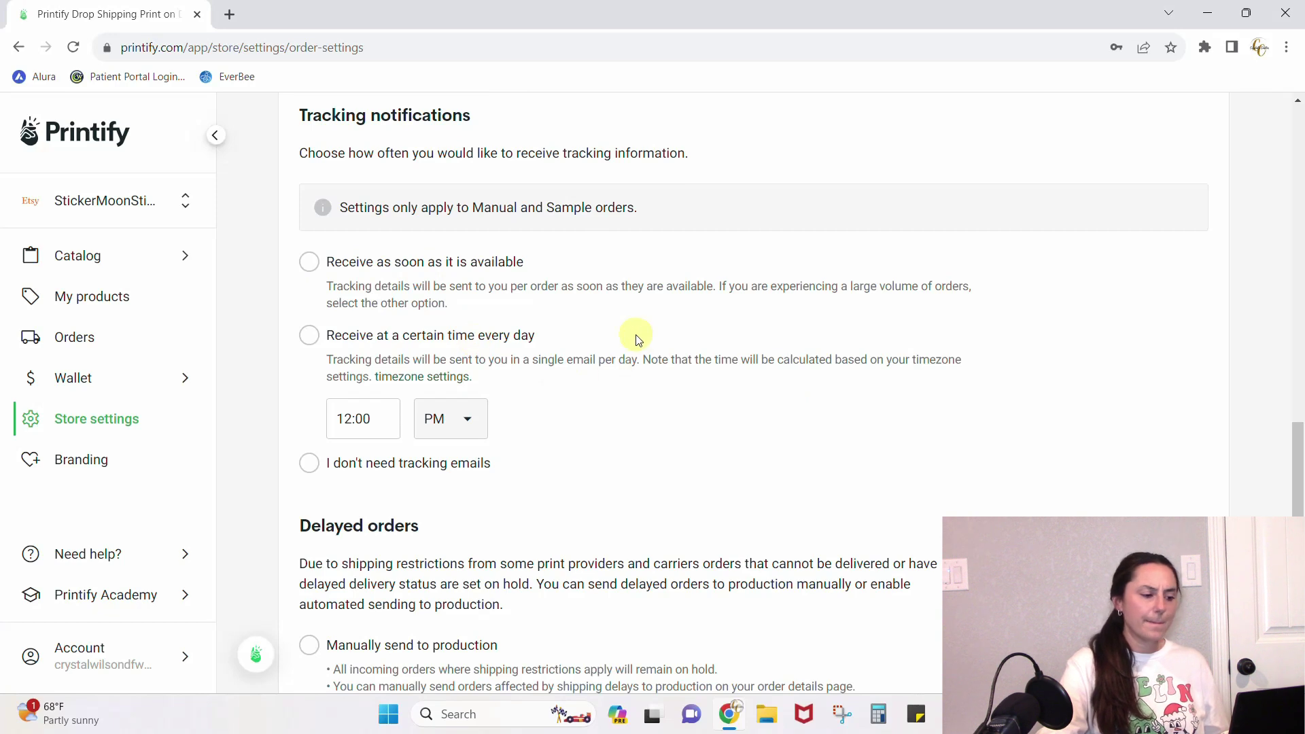
left_click(319, 271)
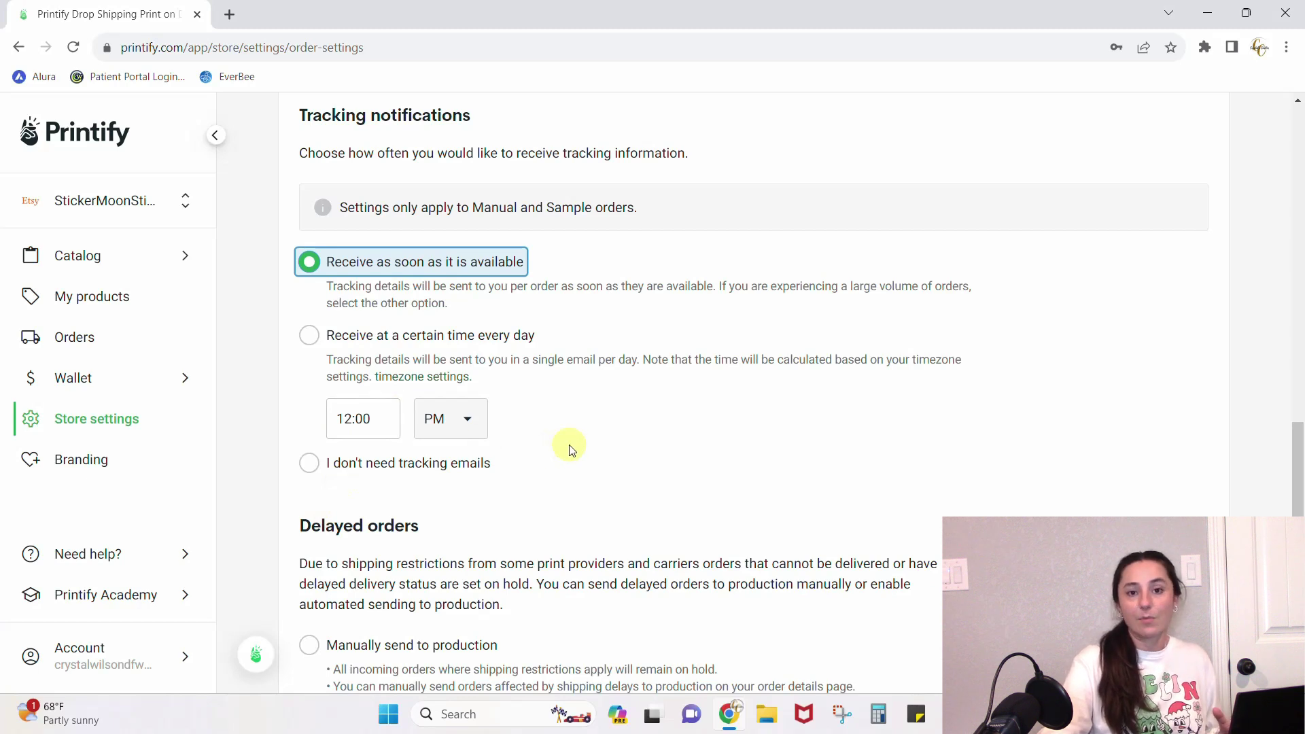
scroll(570, 450, "down", 5)
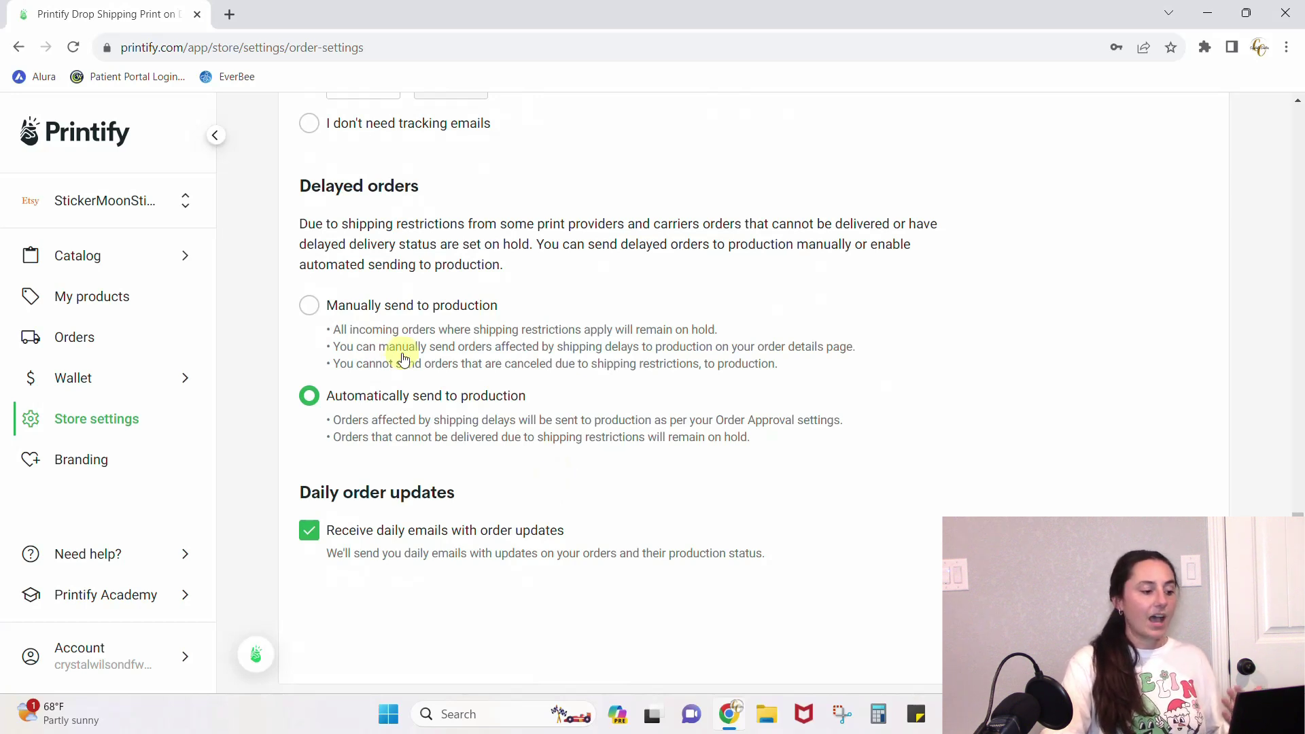
Choose 'Manually send to production' for delayed orders.
left_click(312, 304)
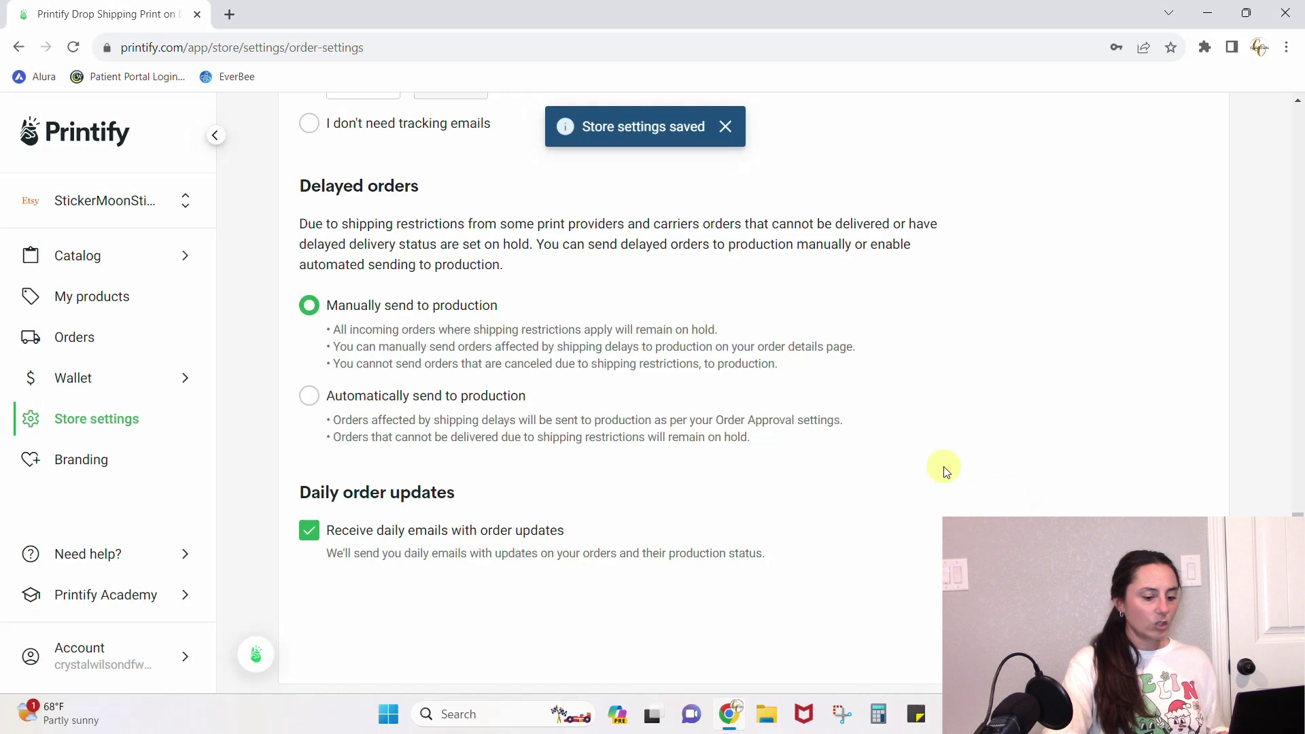
Review Printify Connect's default shipping profile options, keeping 'Automatically assign a new shipping profile'.
scroll(946, 471, "up", 10)
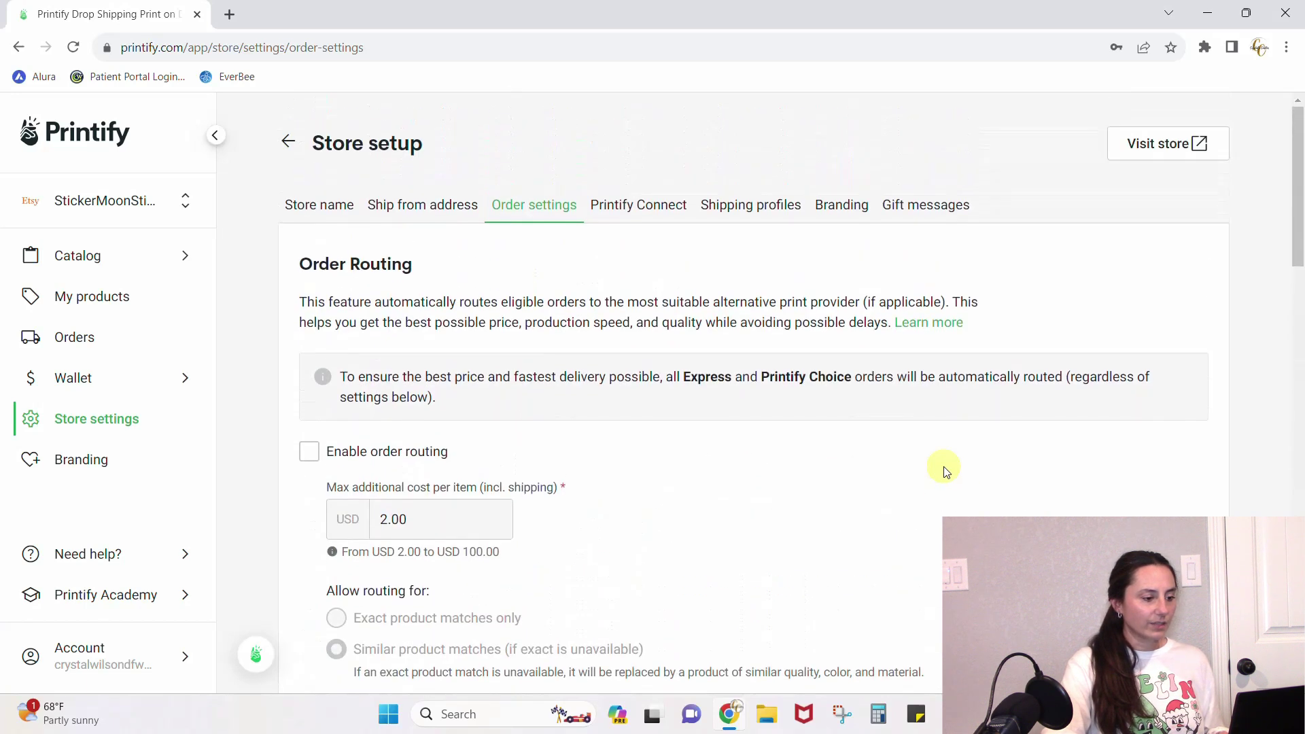
left_click(637, 210)
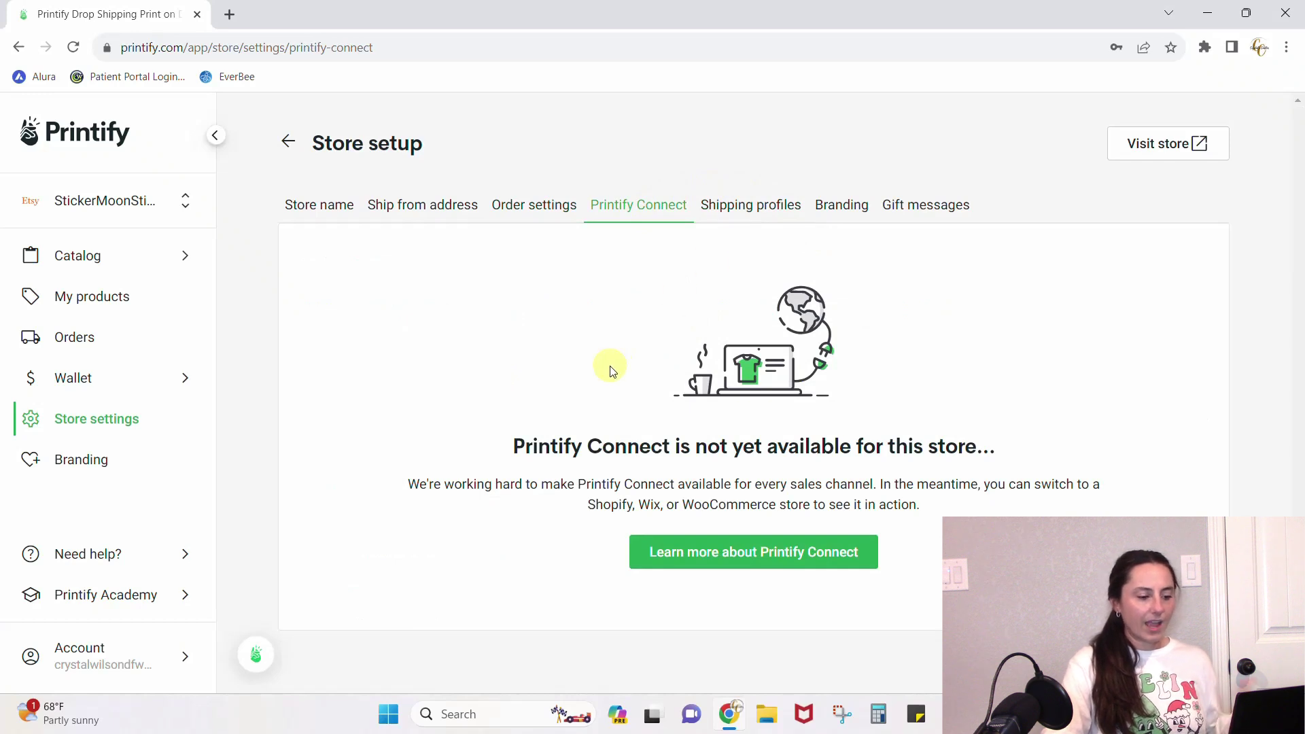
left_click(756, 206)
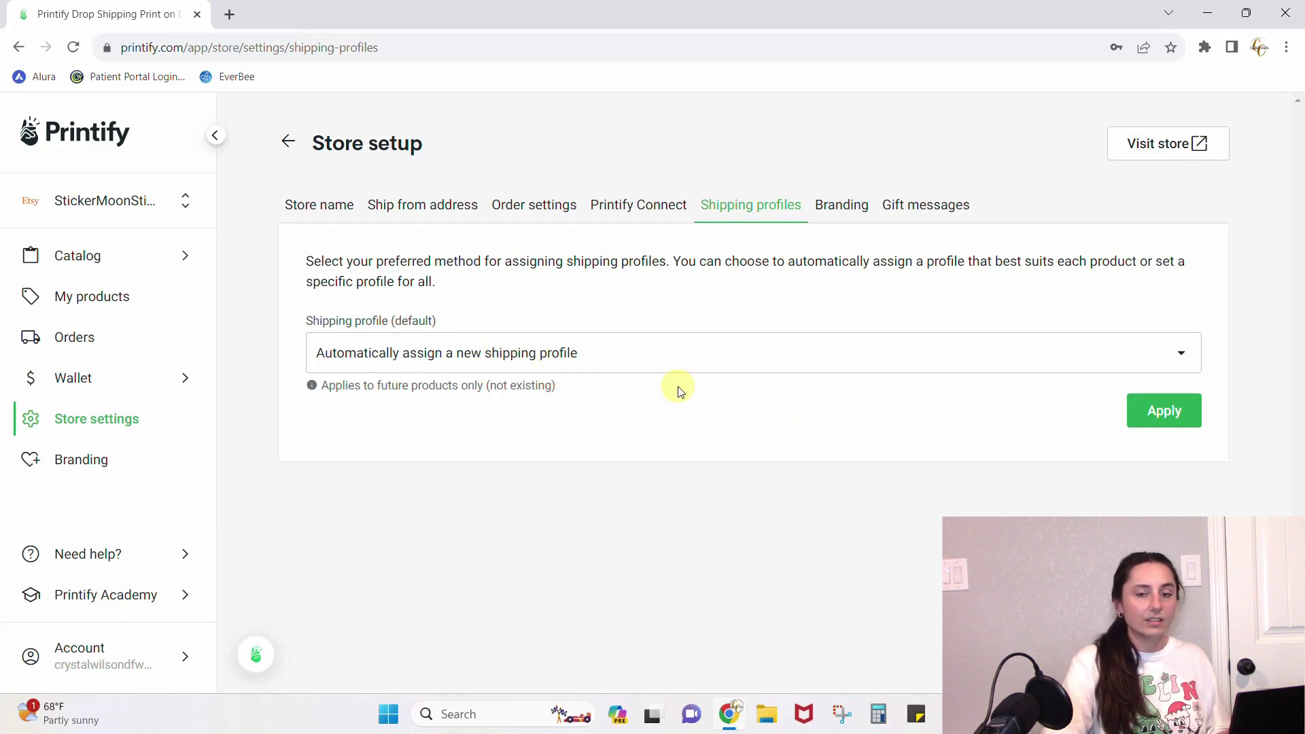
left_click(1181, 358)
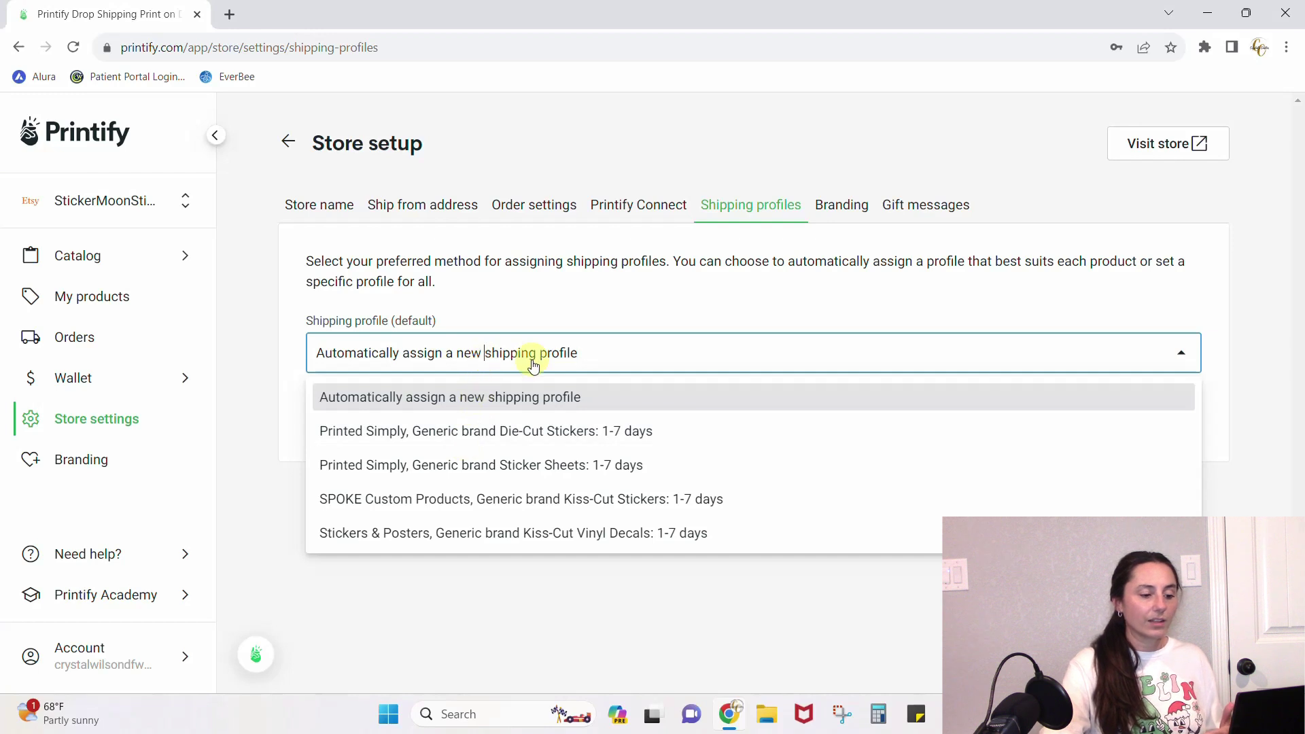
left_click(938, 317)
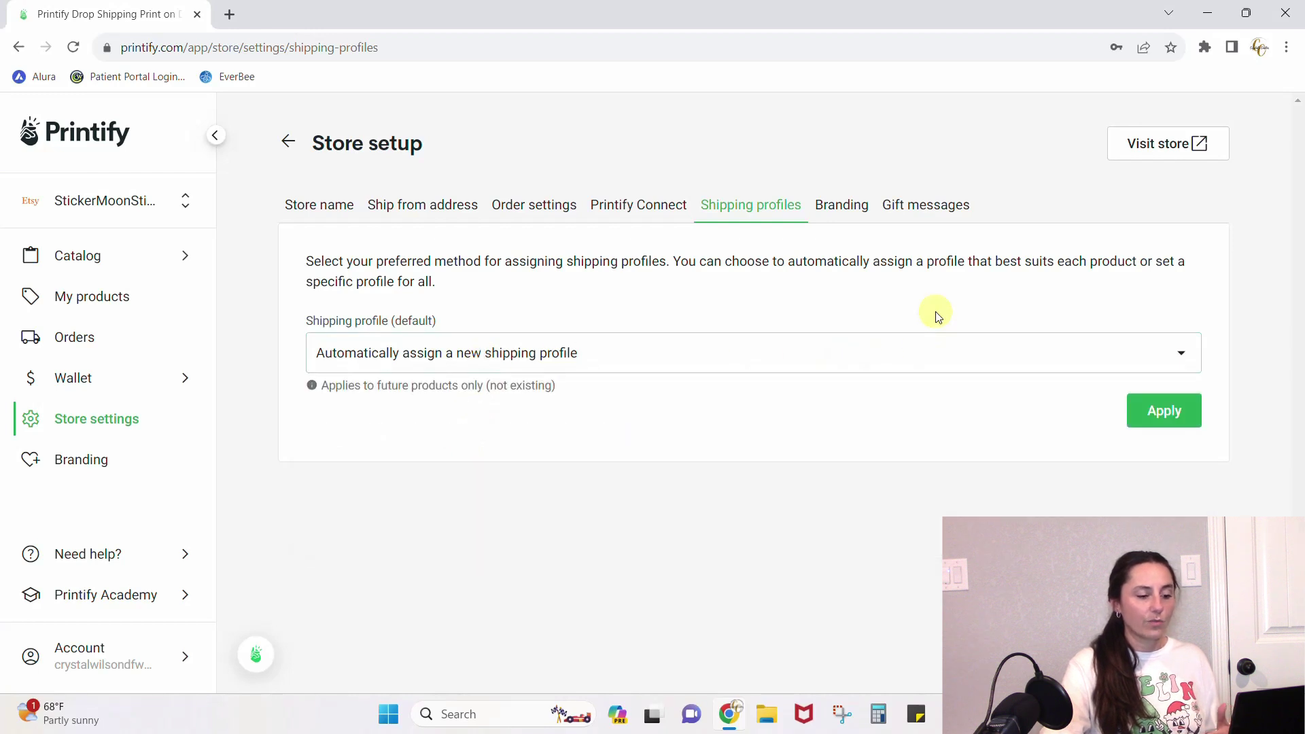
Review the Branding package insert price and card dimensions, then move to Gift messages.
left_click(851, 202)
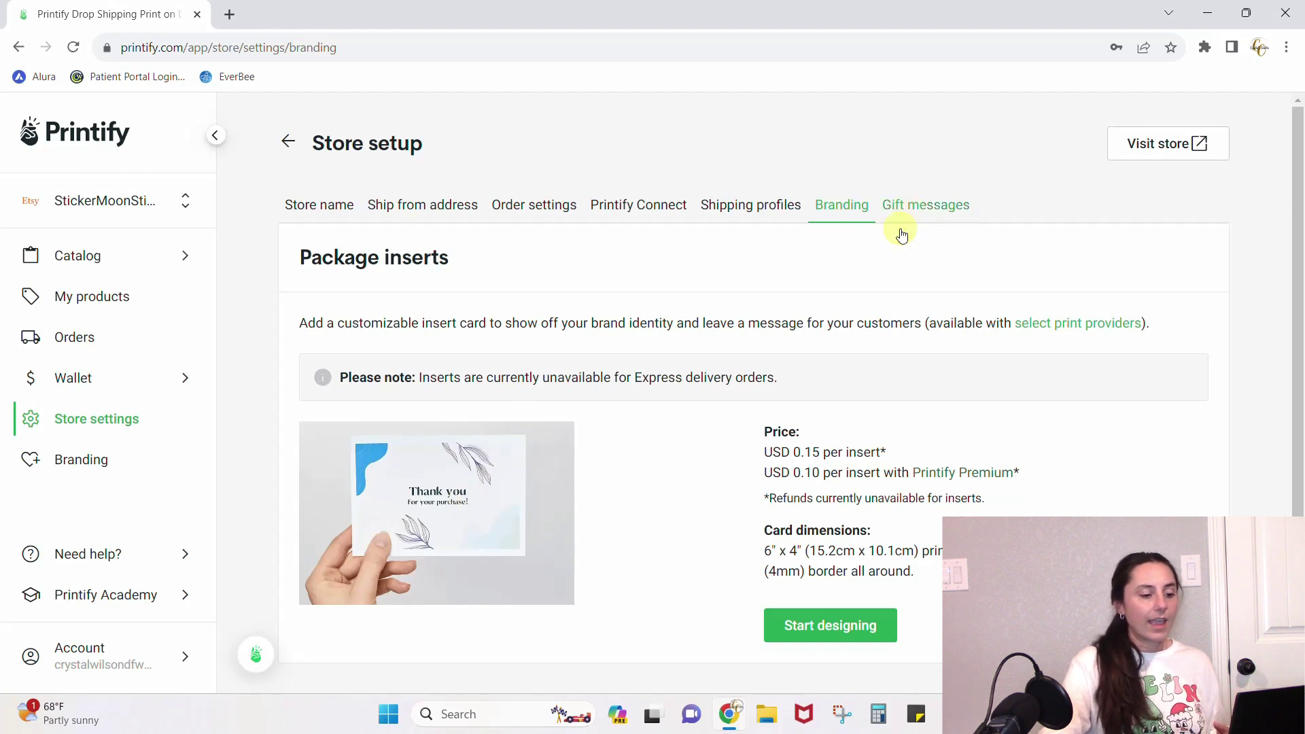
left_click(883, 216)
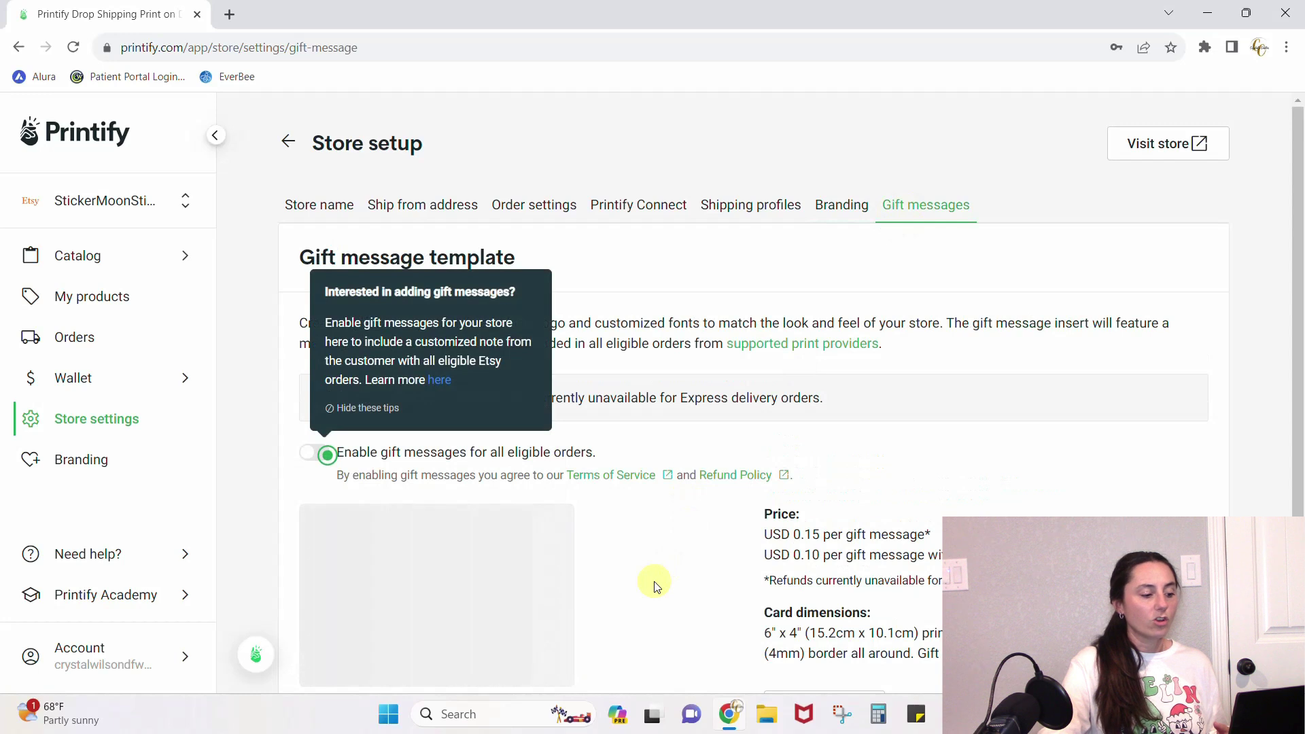
Turn on gift messages for all eligible orders and review the USD 0.15, 6" x 4" card template.
left_click(332, 455)
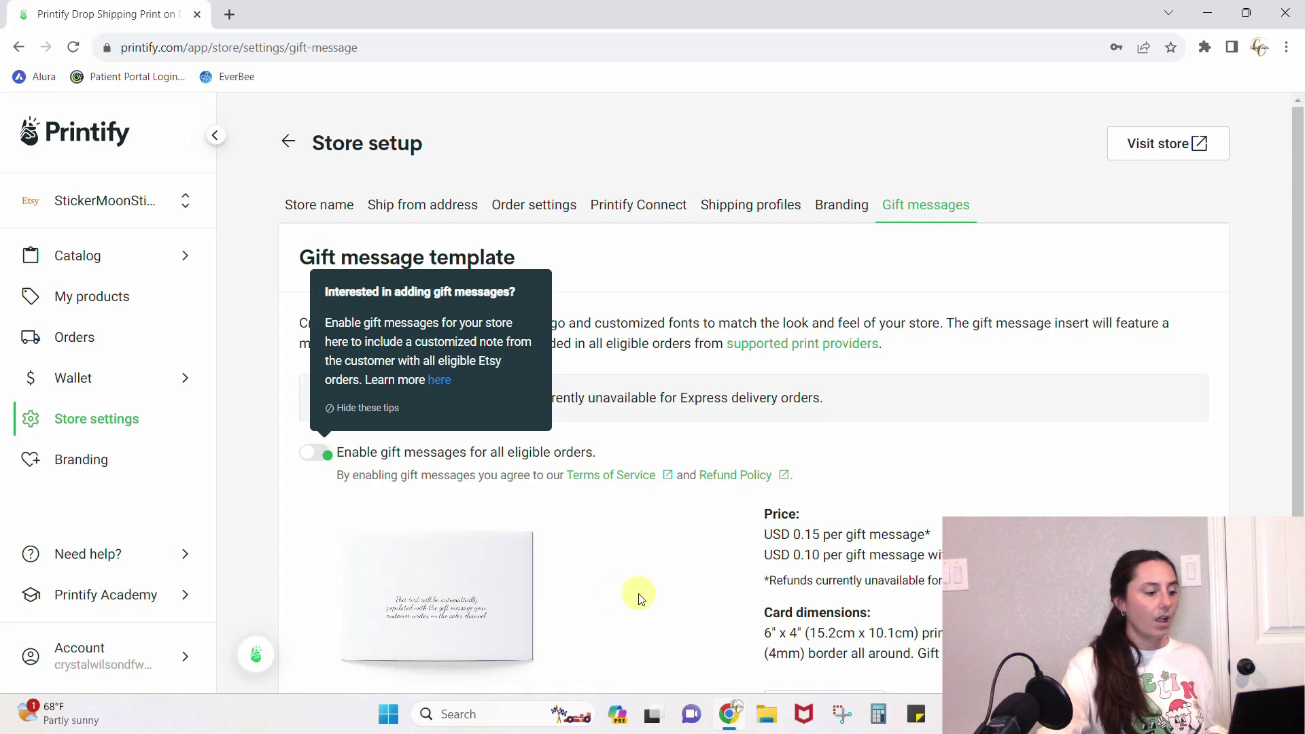
scroll(639, 598, "down", 1)
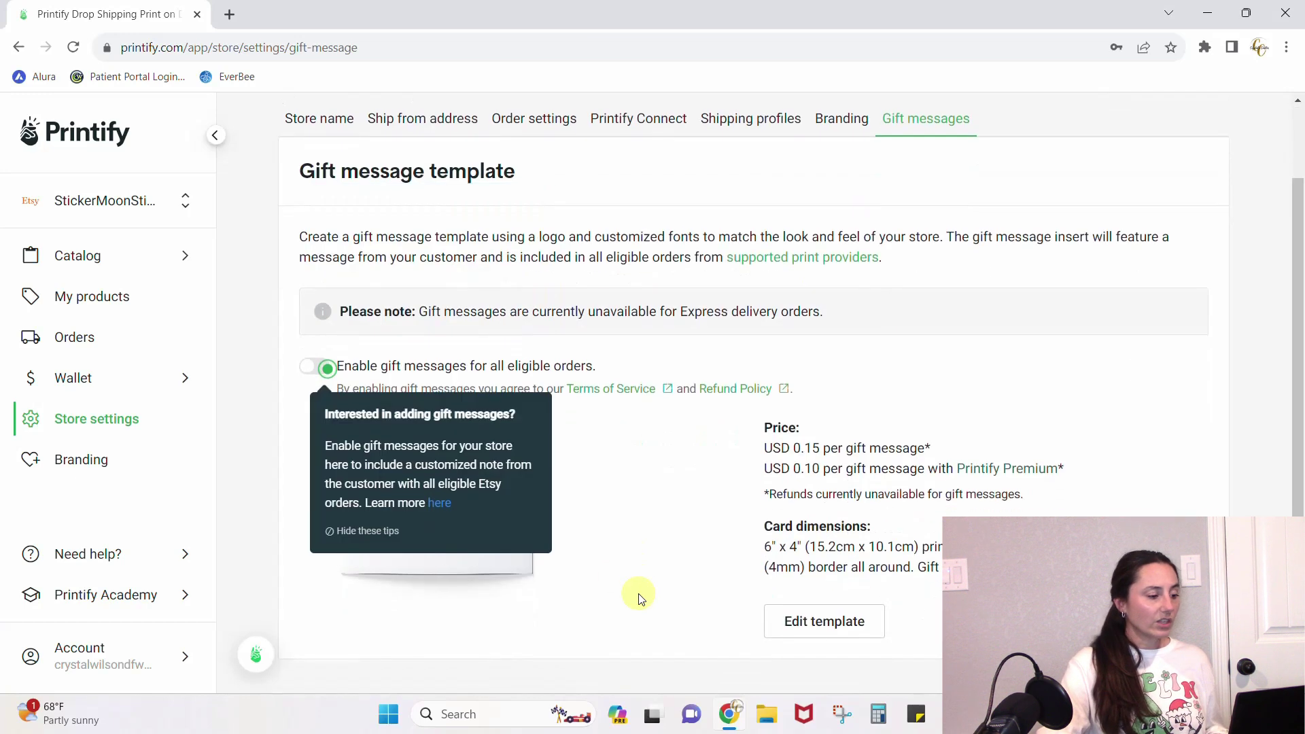
scroll(640, 598, "up", 1)
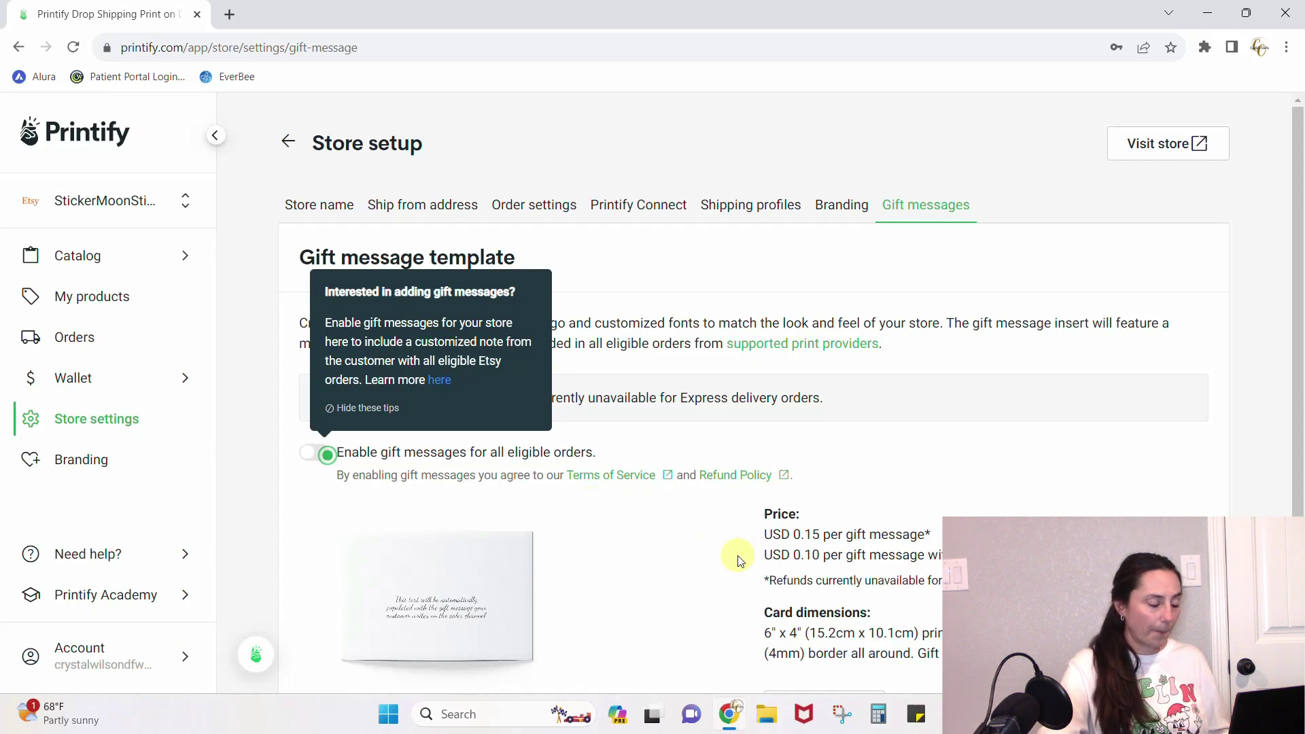
scroll(707, 554, "down", 1)
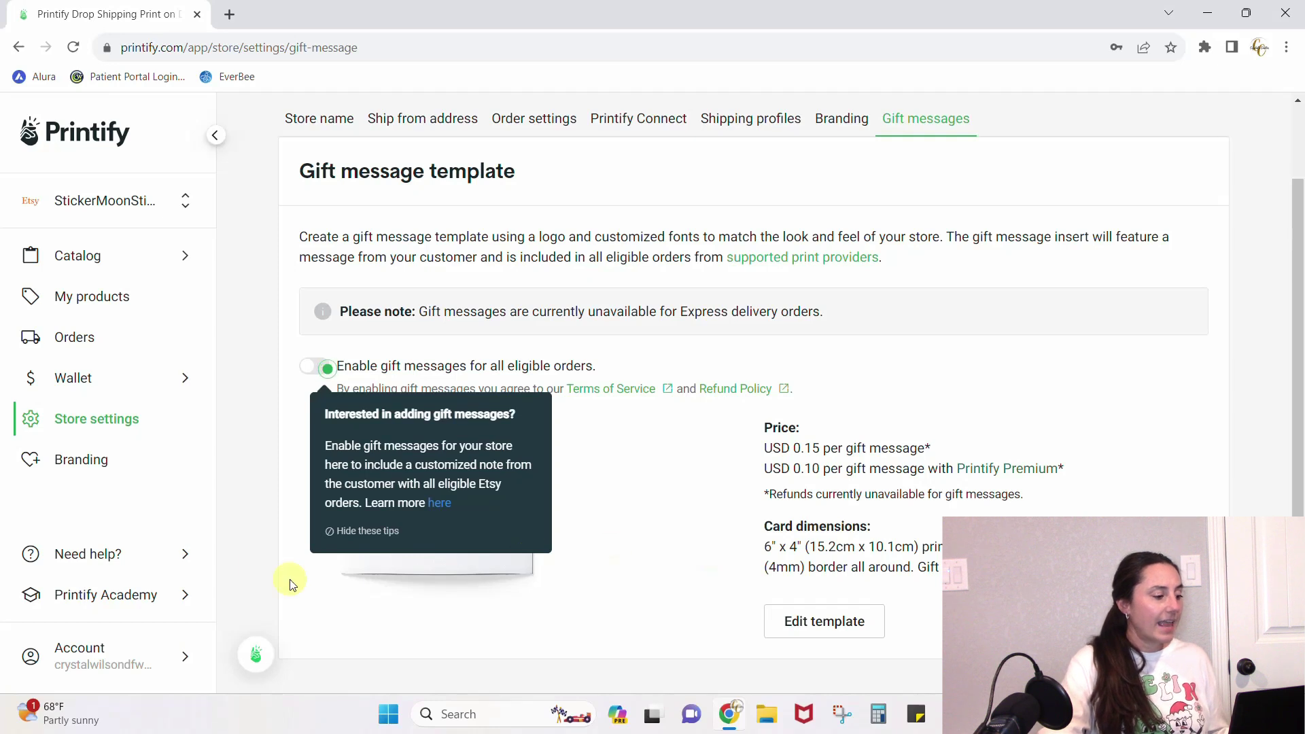
Browse the store's sticker products in My products, 12 of 32 shown with publish status.
left_click(108, 298)
scroll(710, 562, "down", 2)
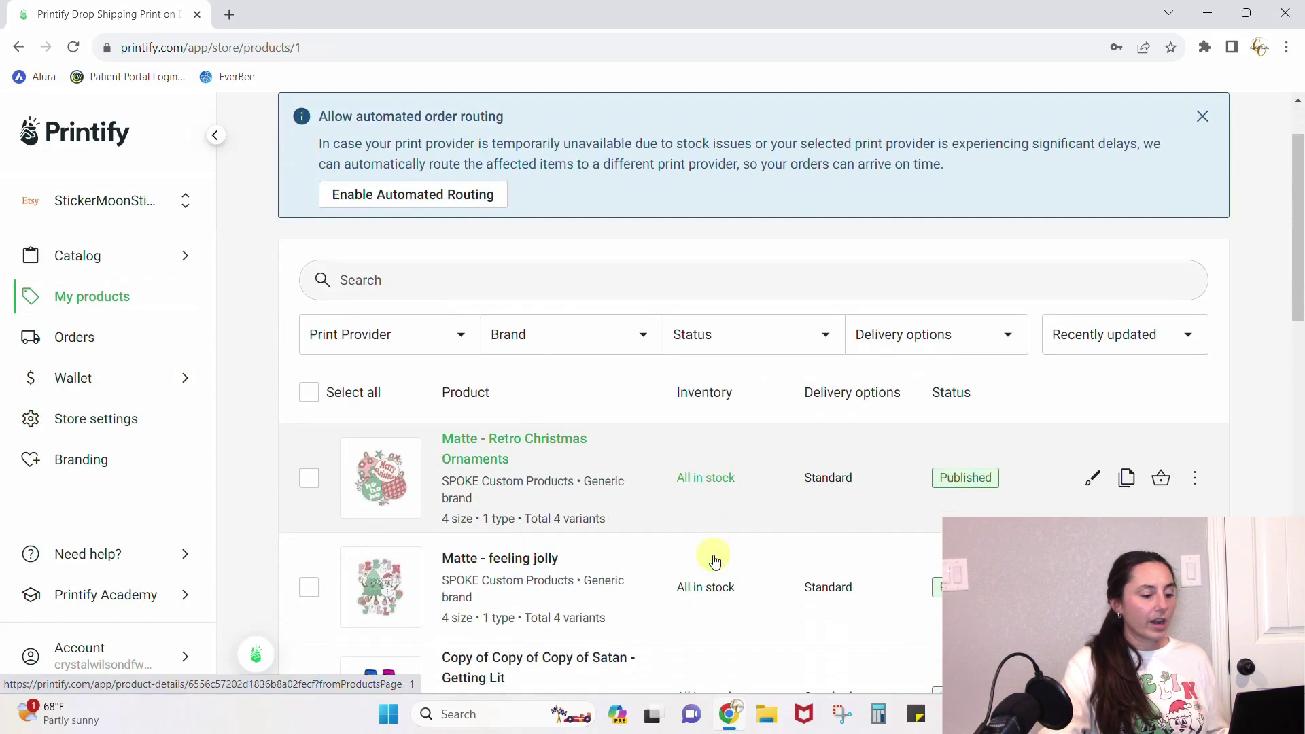
scroll(714, 562, "down", 10)
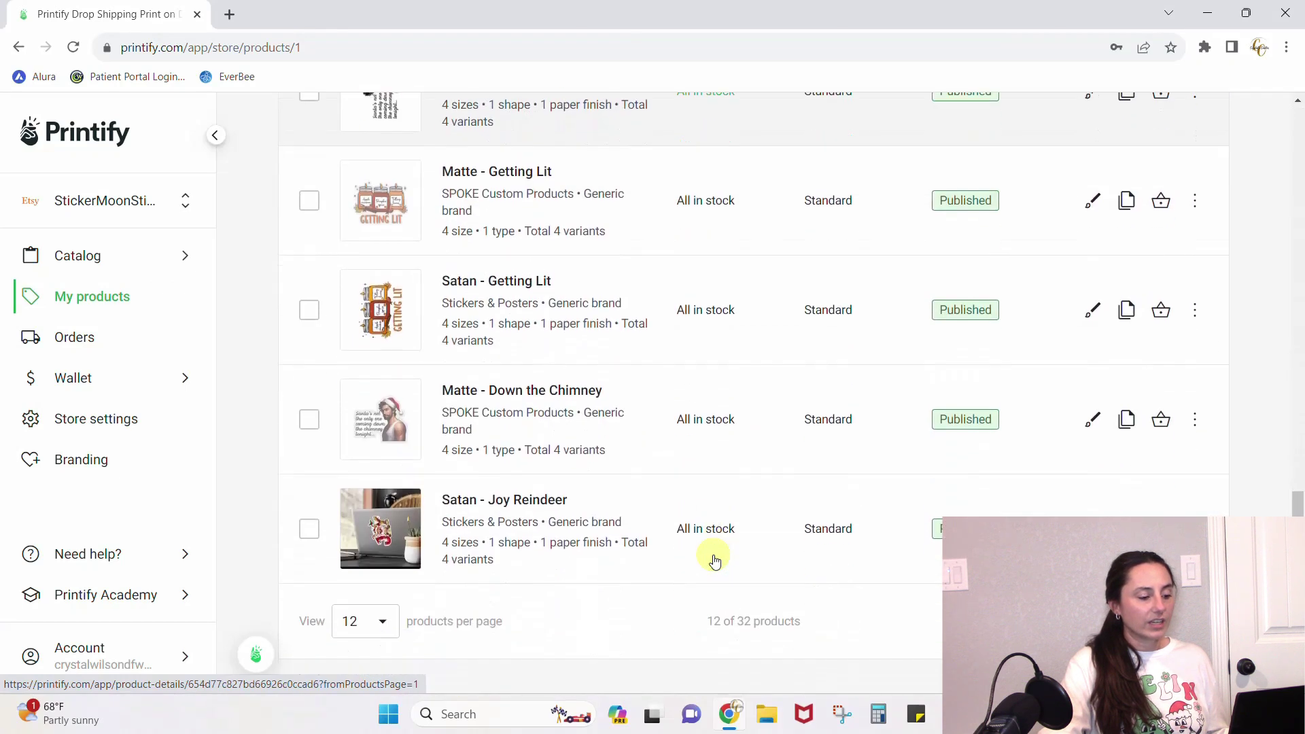
scroll(714, 558, "up", 8)
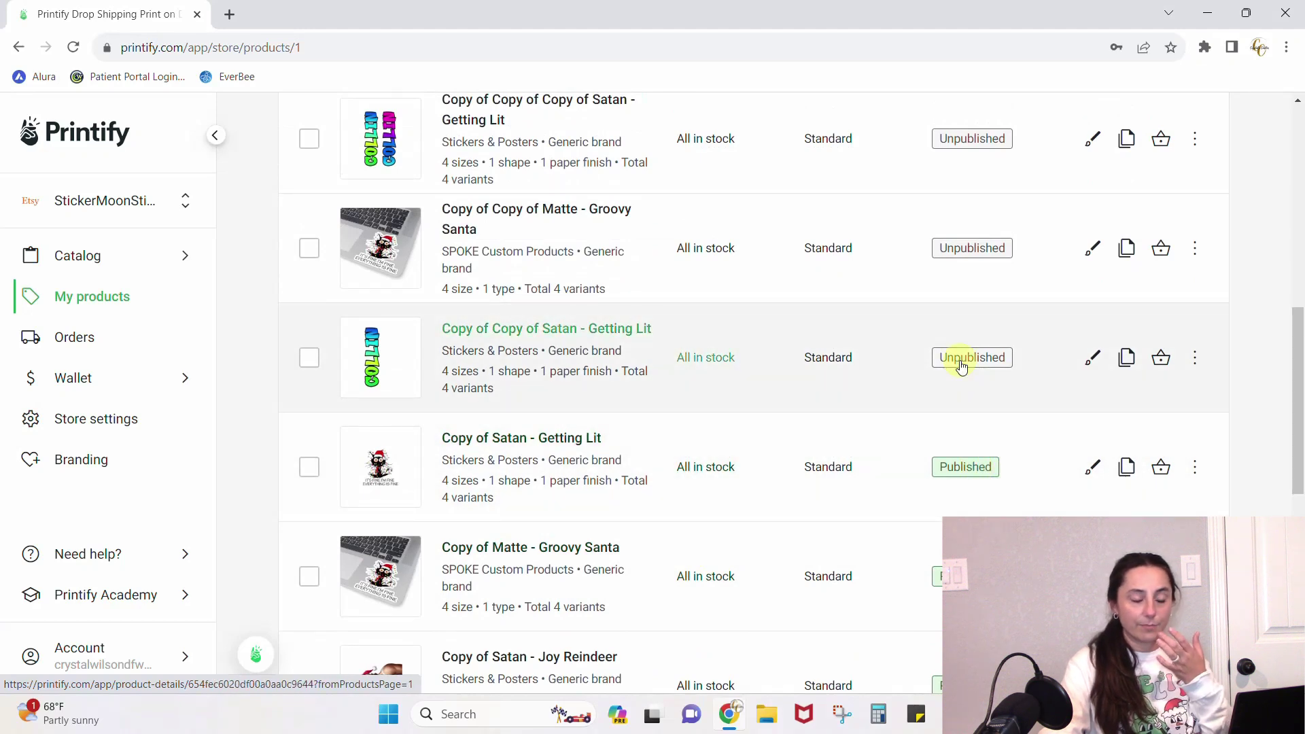
scroll(979, 443, "down", 3)
scroll(782, 399, "down", 2)
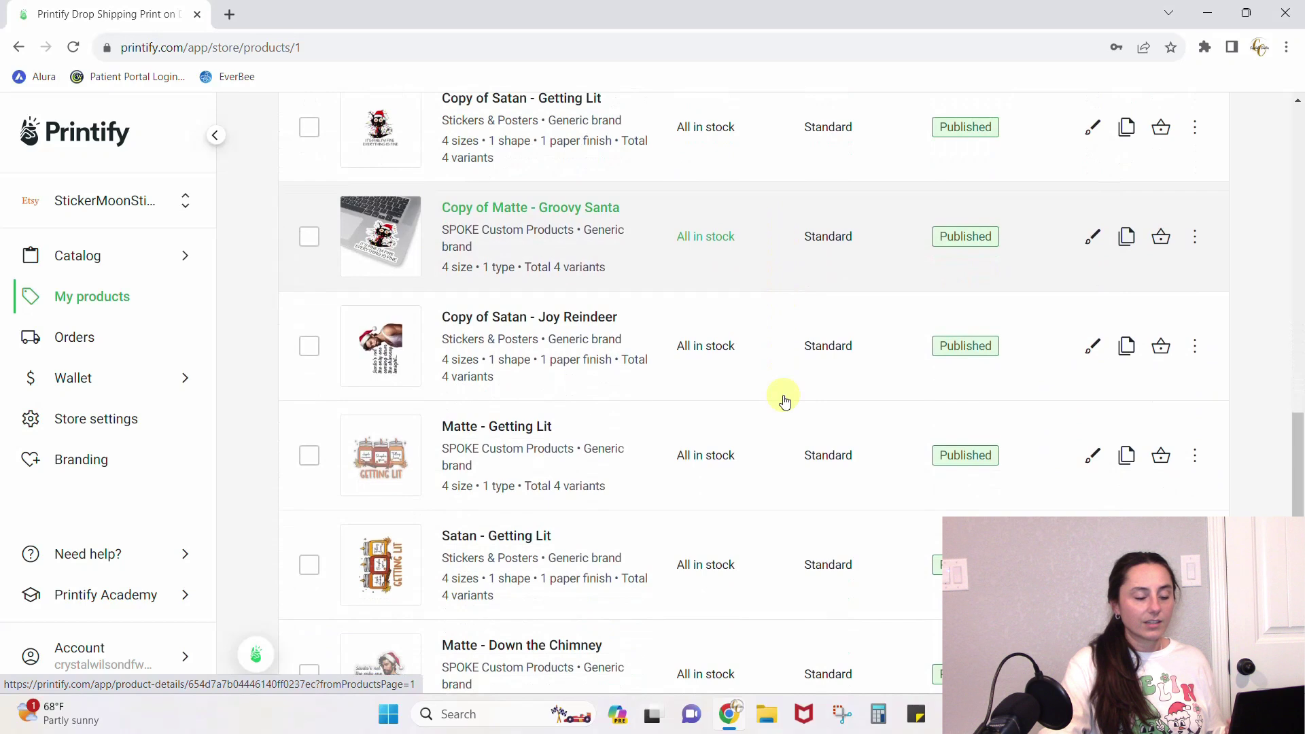
scroll(785, 401, "down", 3)
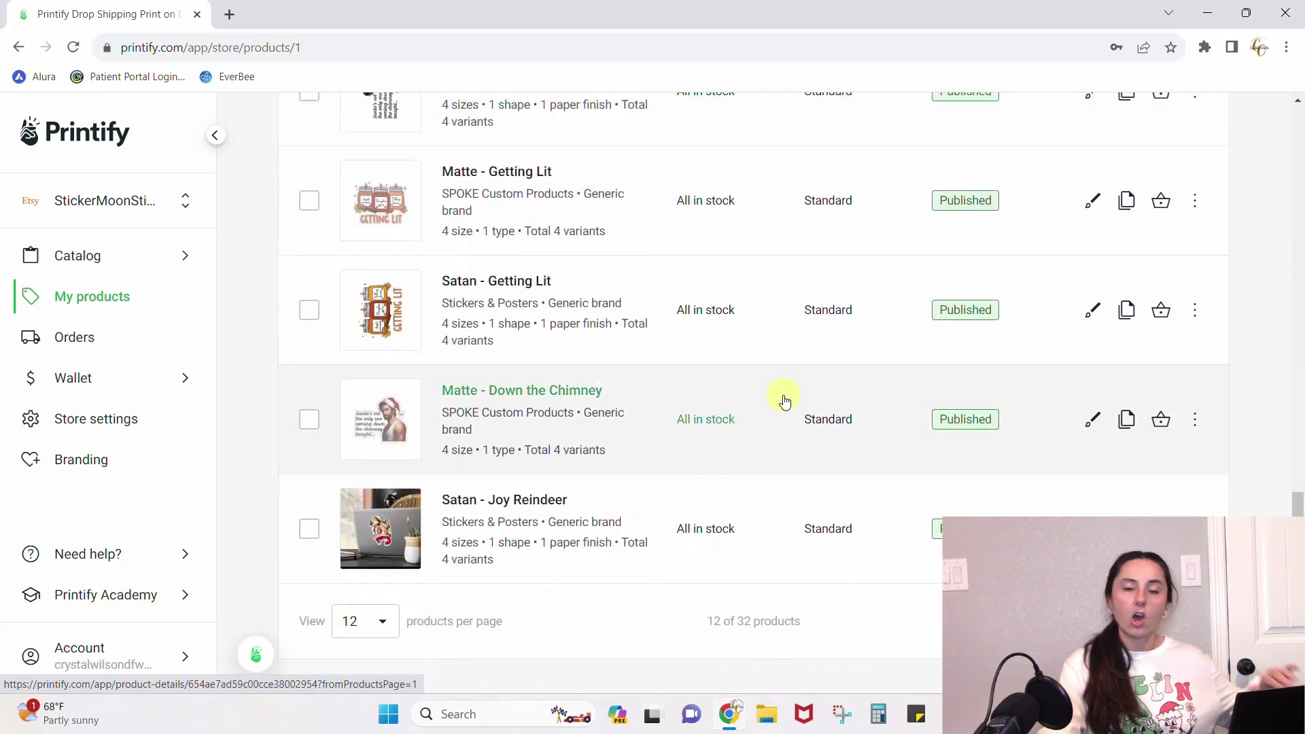